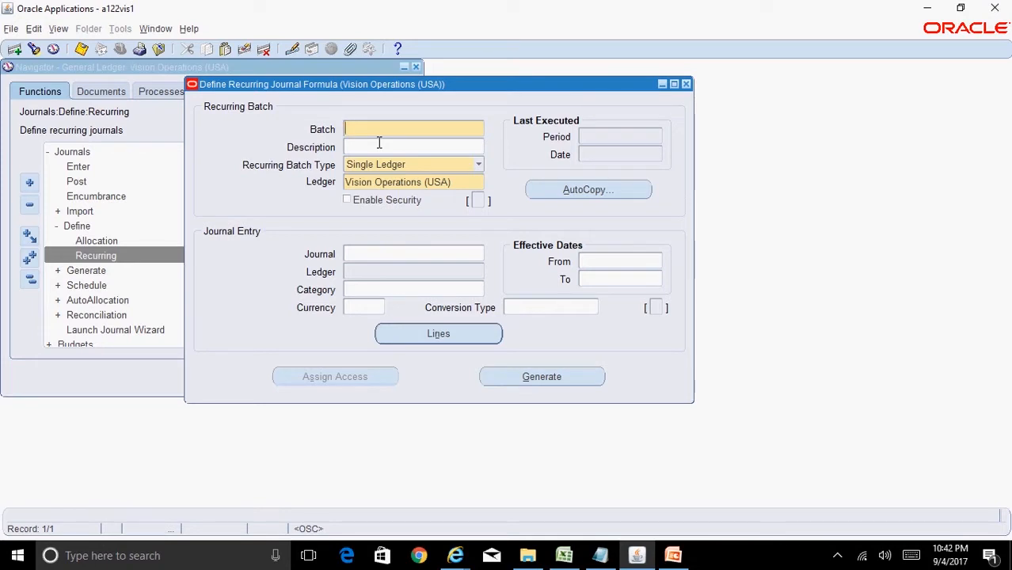
Name the recurring batch "Monthly Rental Accrual Batch".
{"action": "type", "text": "Monthly Rental Accrual Batch"}
{"action": "left_click", "coordinate": [379, 144]}
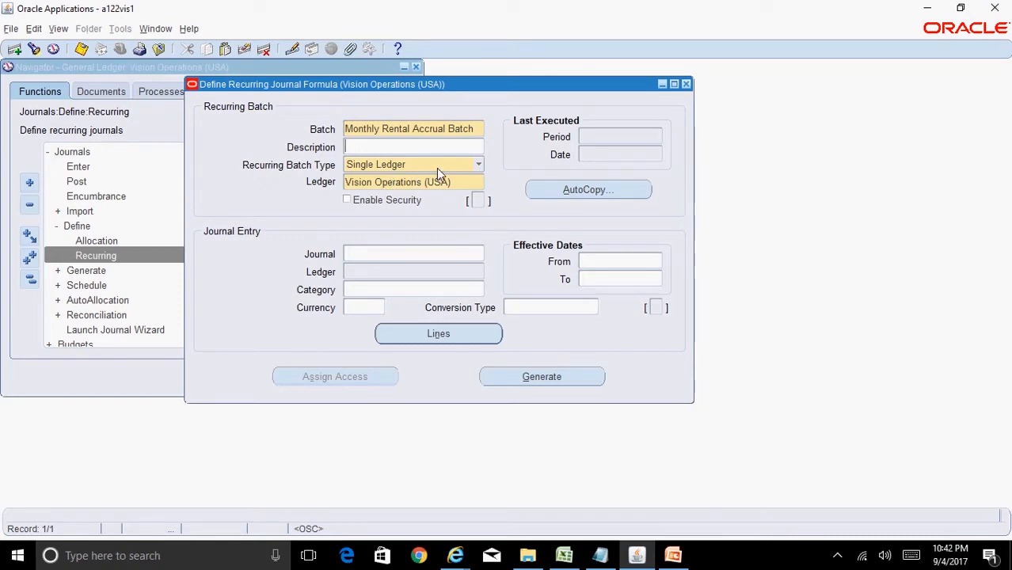
{"action": "left_click", "coordinate": [461, 187]}
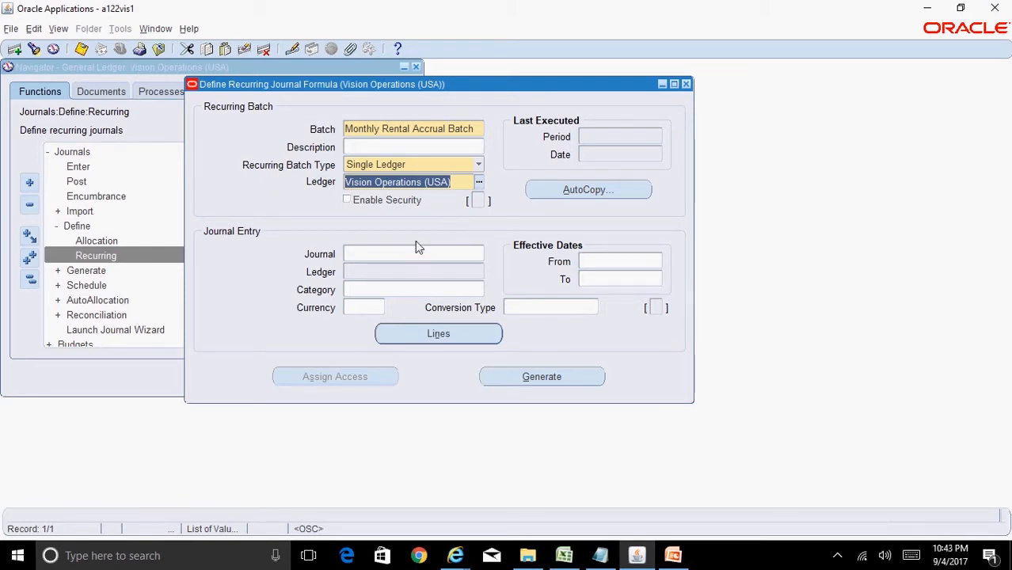
Name the journal entry in the batch "Monthly Rental Accrual Jrnl".
{"action": "left_click", "coordinate": [431, 258]}
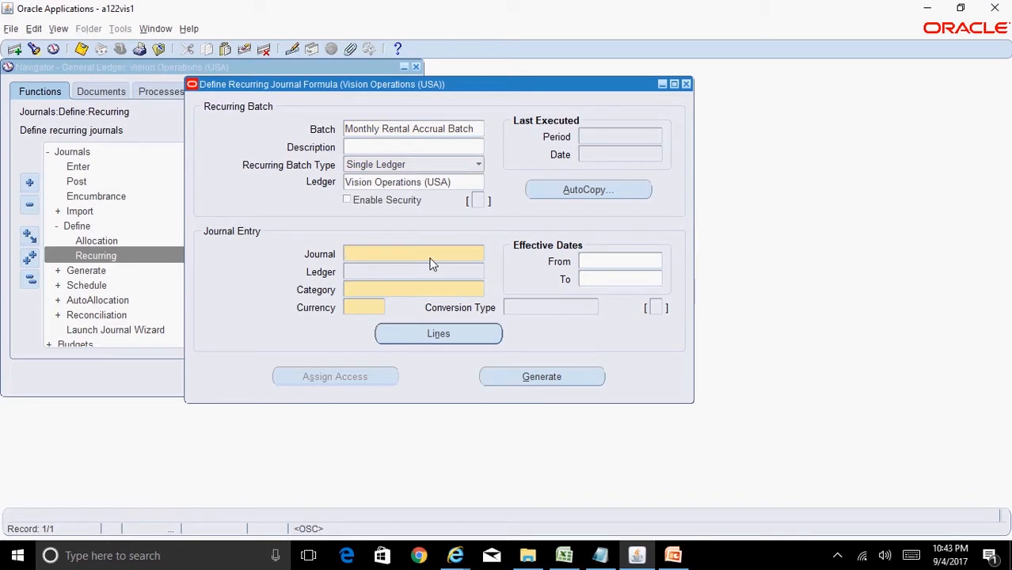
{"action": "type", "text": "Monthly Re"}
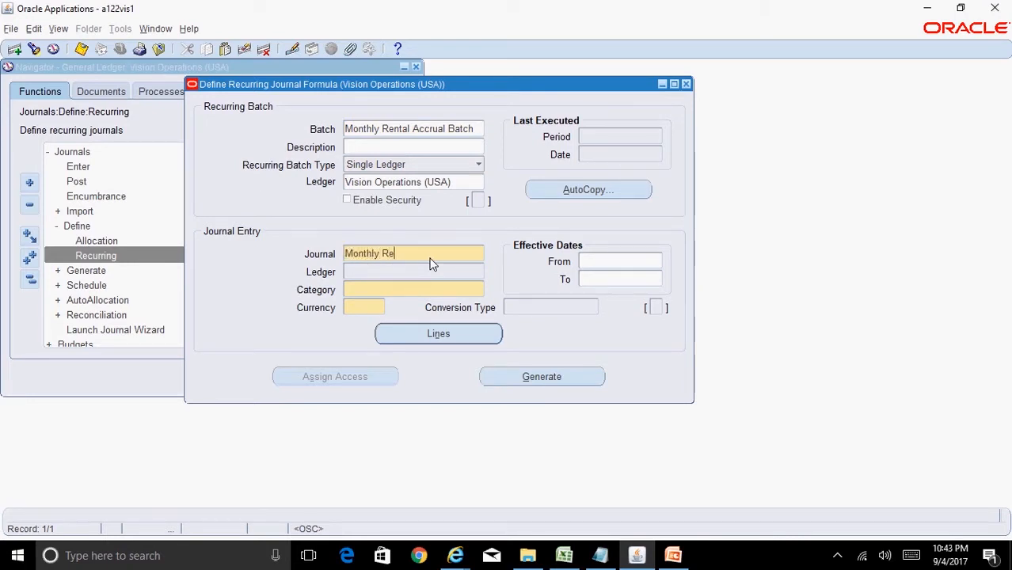
{"action": "type", "text": "ntal Accrual Jrnl"}
{"action": "key", "text": "Tab"}
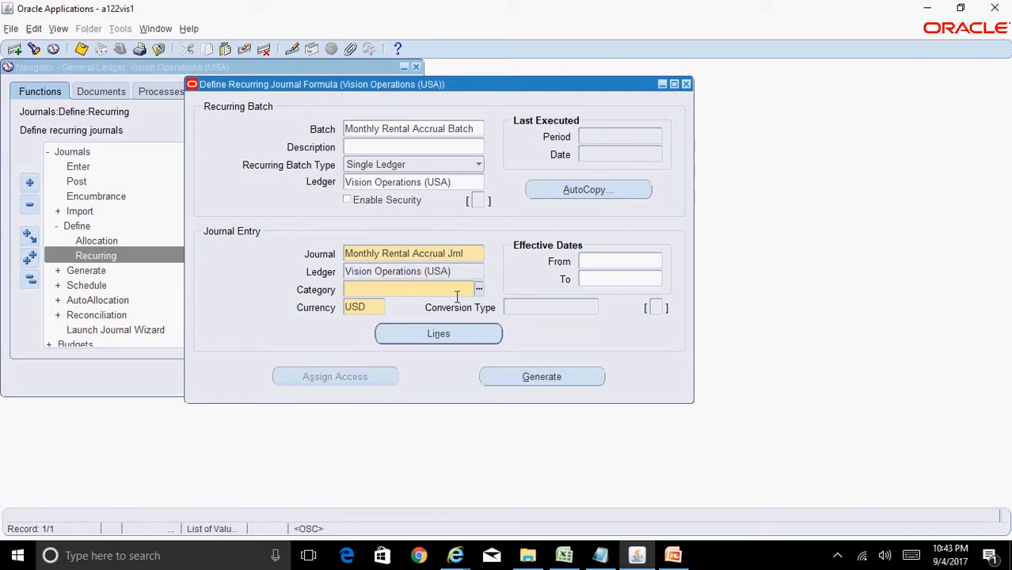
Set the journal entry's category to Adjustment and look over the list of available categories.
{"action": "type", "text": "Adjustment"}
{"action": "key", "text": "Tab"}
{"action": "key", "text": "shift+Tab"}
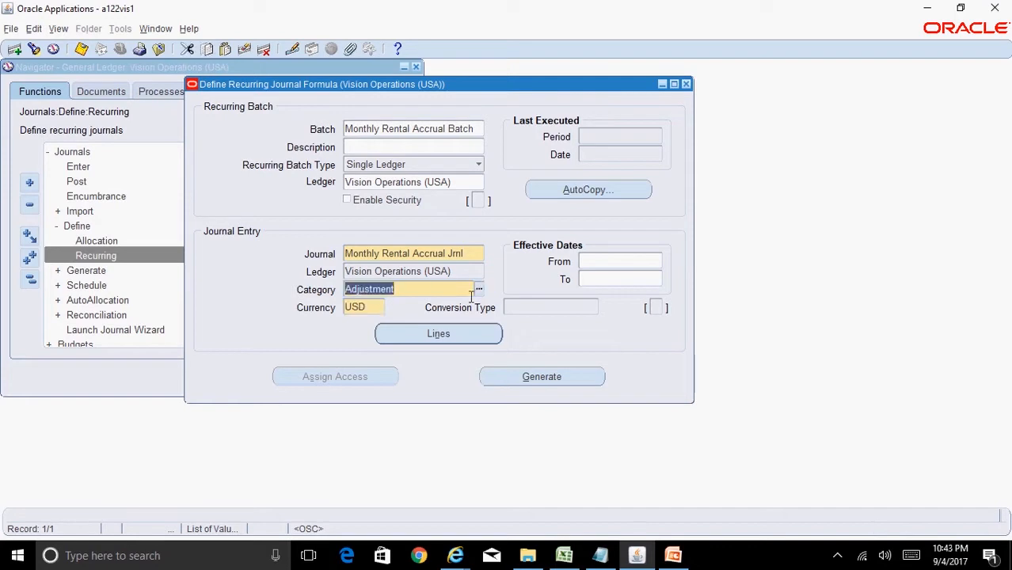
{"action": "left_click", "coordinate": [479, 290]}
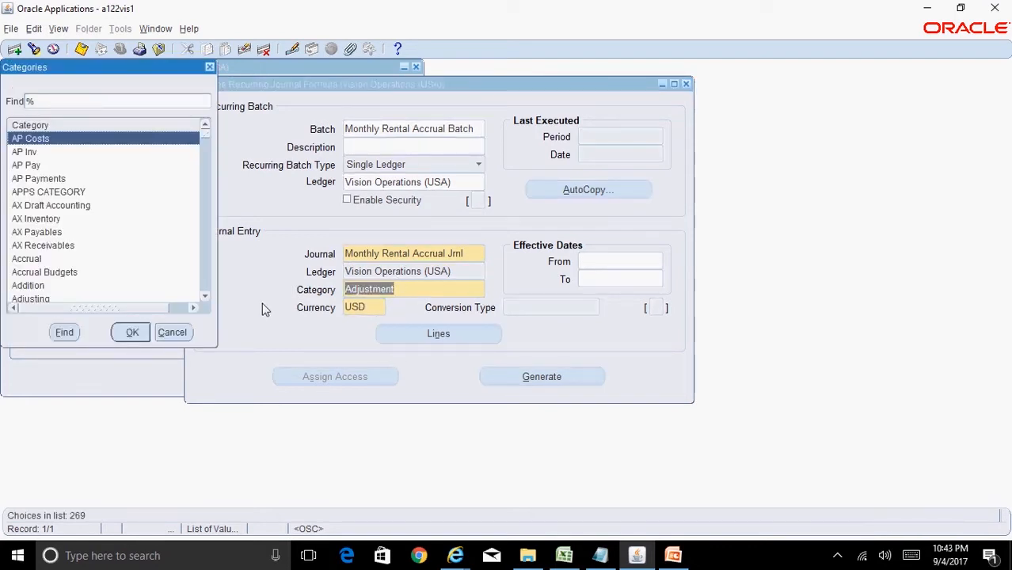
{"action": "left_click", "coordinate": [168, 332]}
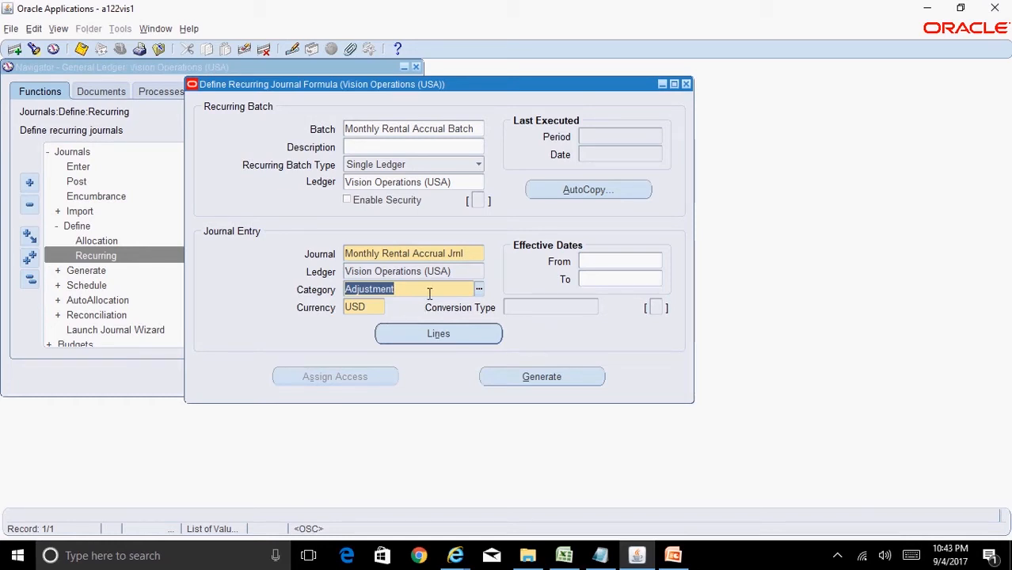
{"action": "left_click", "coordinate": [358, 308]}
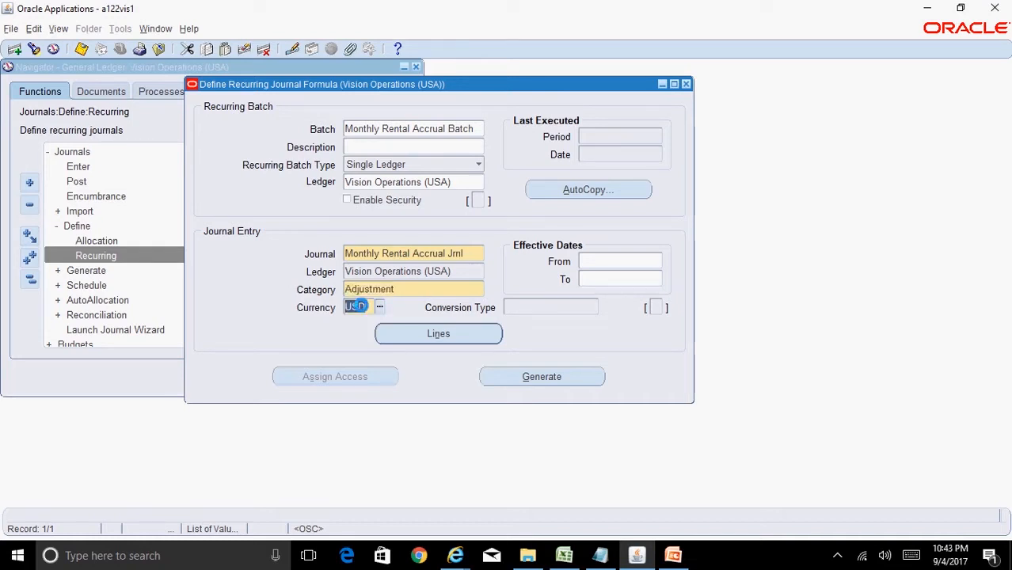
Open the journal's lines, number the first line 1 and set department 000 in its account combination.
{"action": "left_click", "coordinate": [486, 338]}
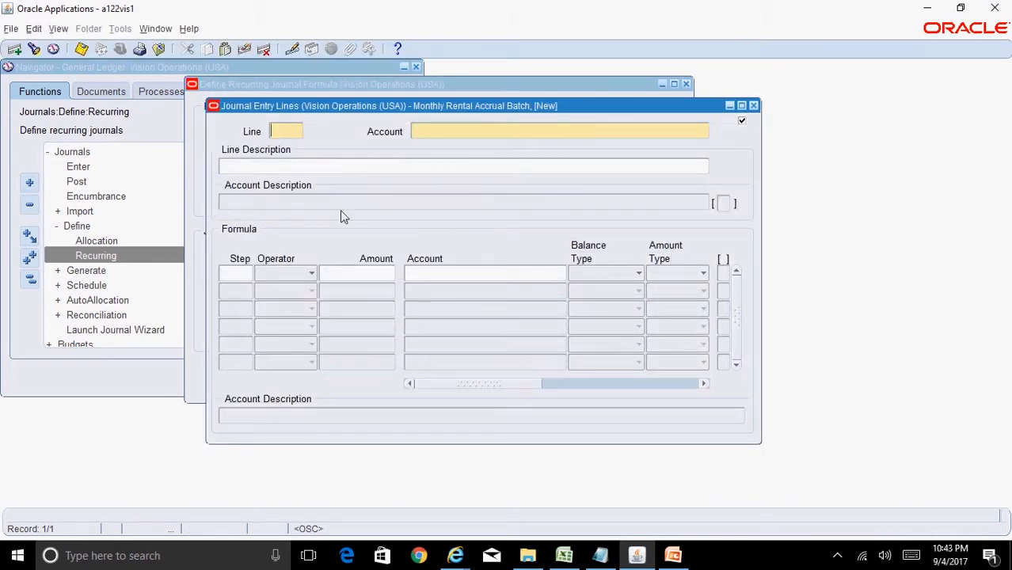
{"action": "type", "text": "1"}
{"action": "key", "text": "Tab"}
{"action": "left_click", "coordinate": [704, 132]}
{"action": "left_click", "coordinate": [588, 320]}
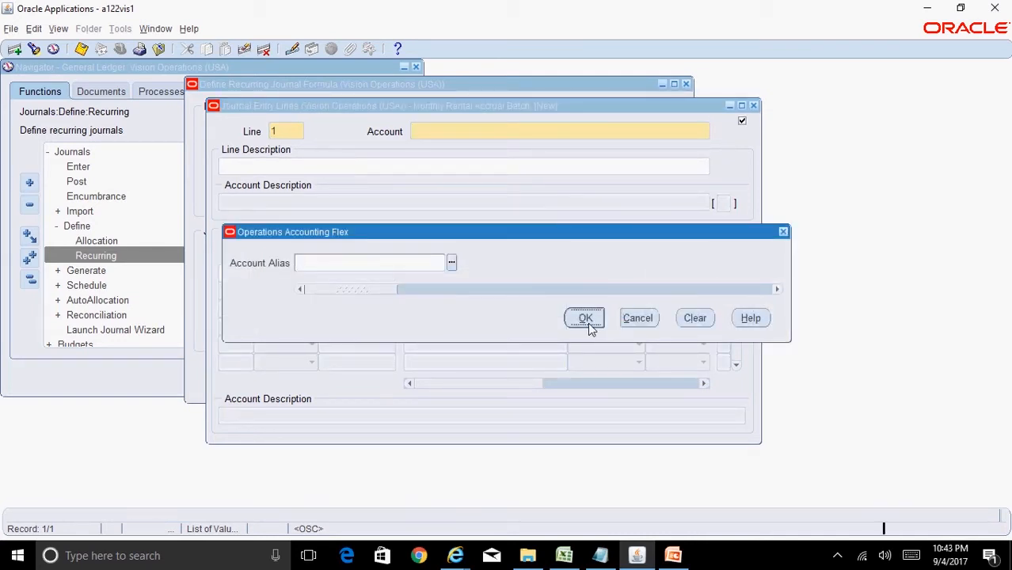
{"action": "type", "text": "000"}
{"action": "key", "text": "Tab"}
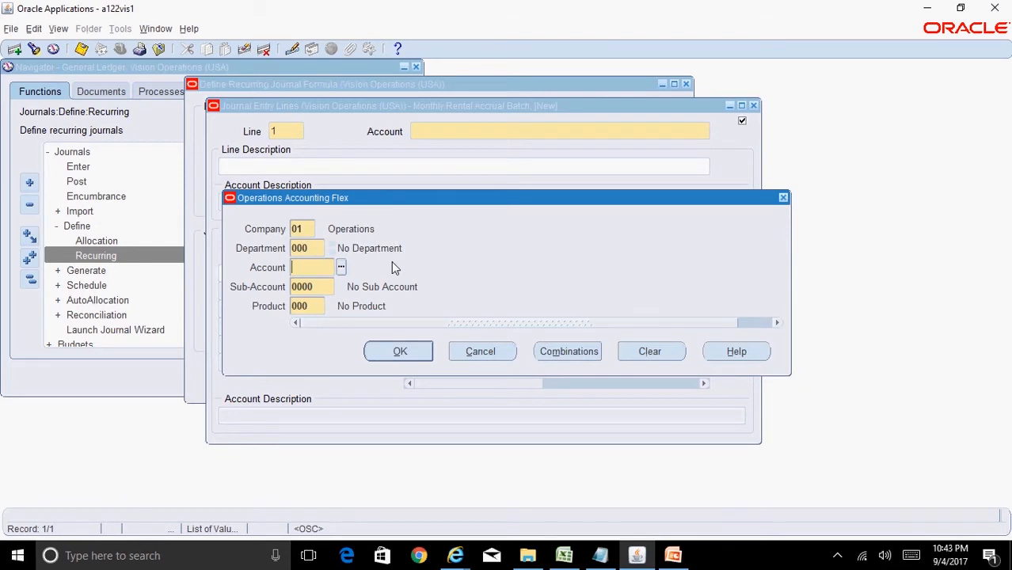
Find accounts matching %Rent% and assign 7420 Rent Expense as line 1's account segment.
{"action": "left_click", "coordinate": [340, 267]}
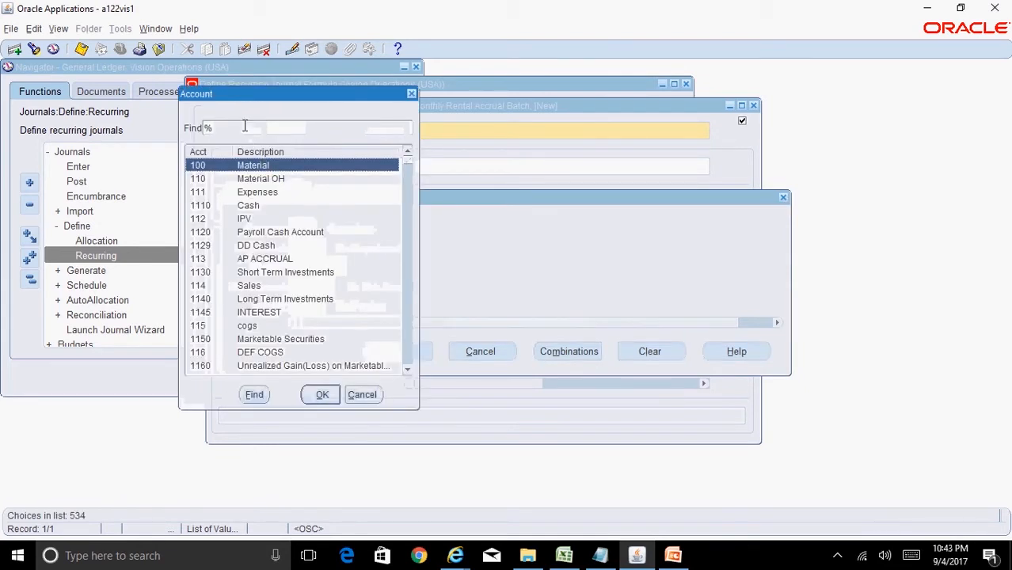
{"action": "type", "text": "Rent%"}
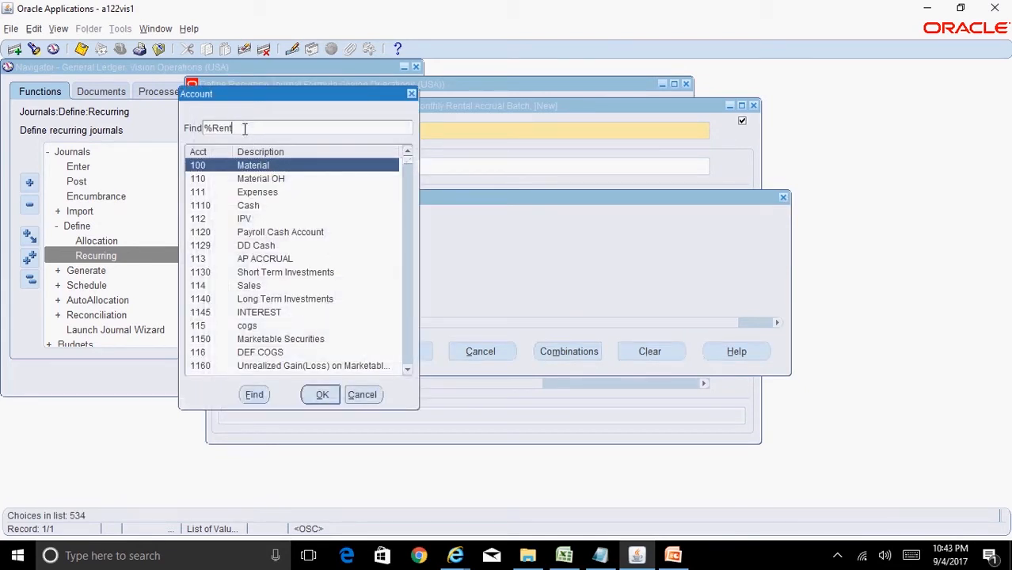
{"action": "key", "text": "Tab"}
{"action": "key", "text": "Return"}
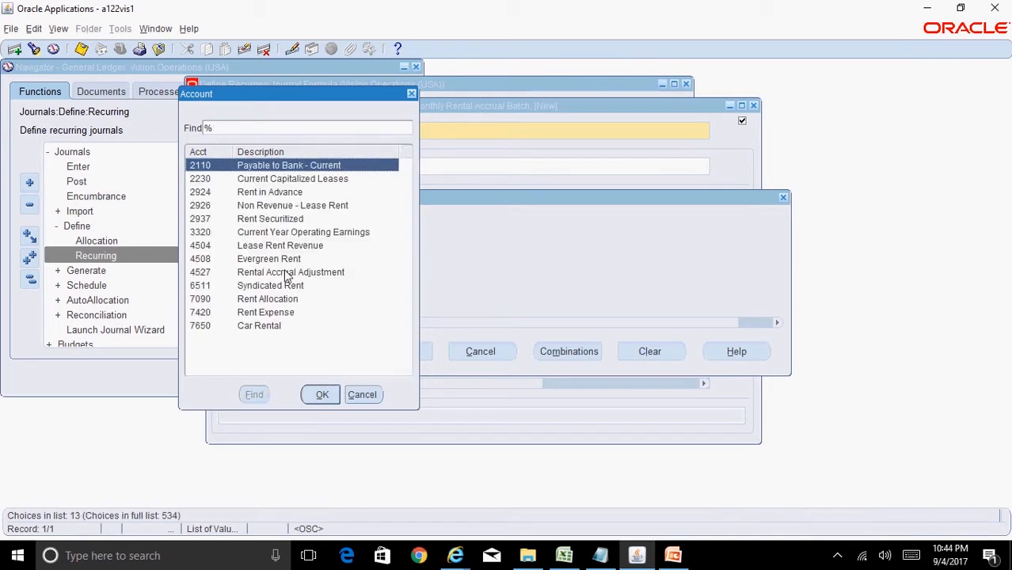
{"action": "double_click", "coordinate": [289, 313]}
{"action": "left_click", "coordinate": [415, 354]}
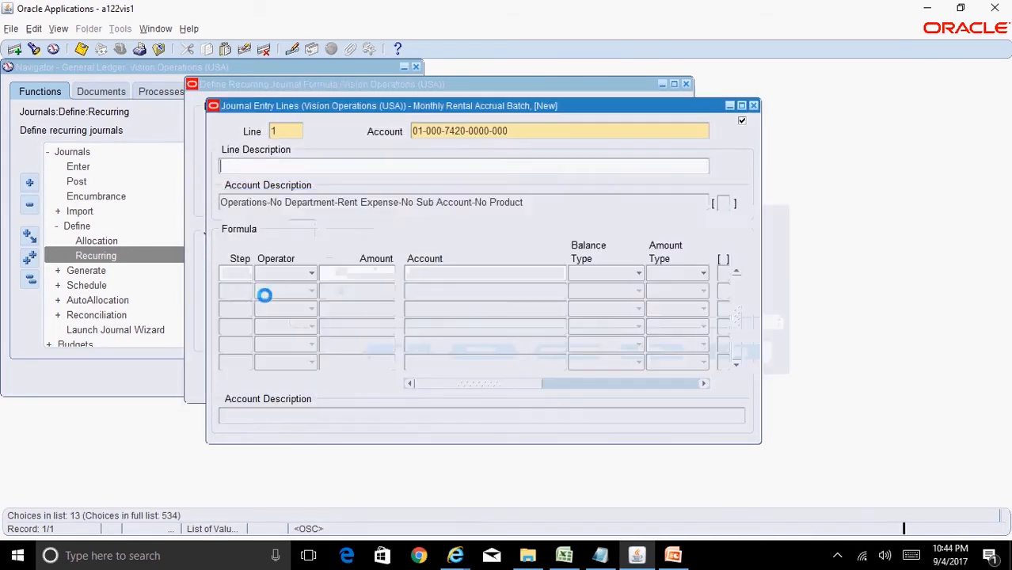
Define line 1's formula as step 1 with the Enter operator and an amount of 1000.
{"action": "left_click", "coordinate": [241, 276]}
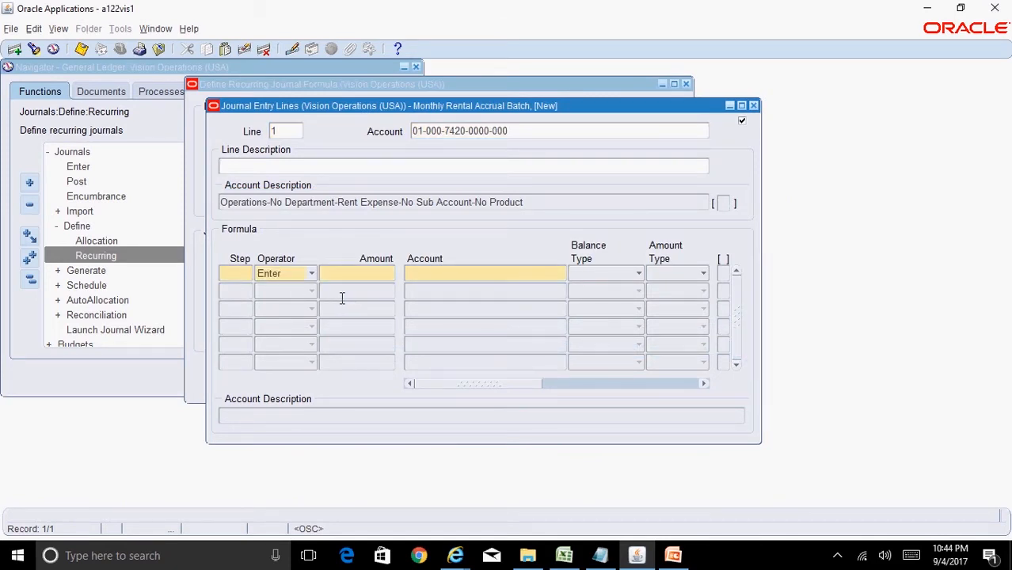
{"action": "type", "text": "1"}
{"action": "key", "text": "Tab"}
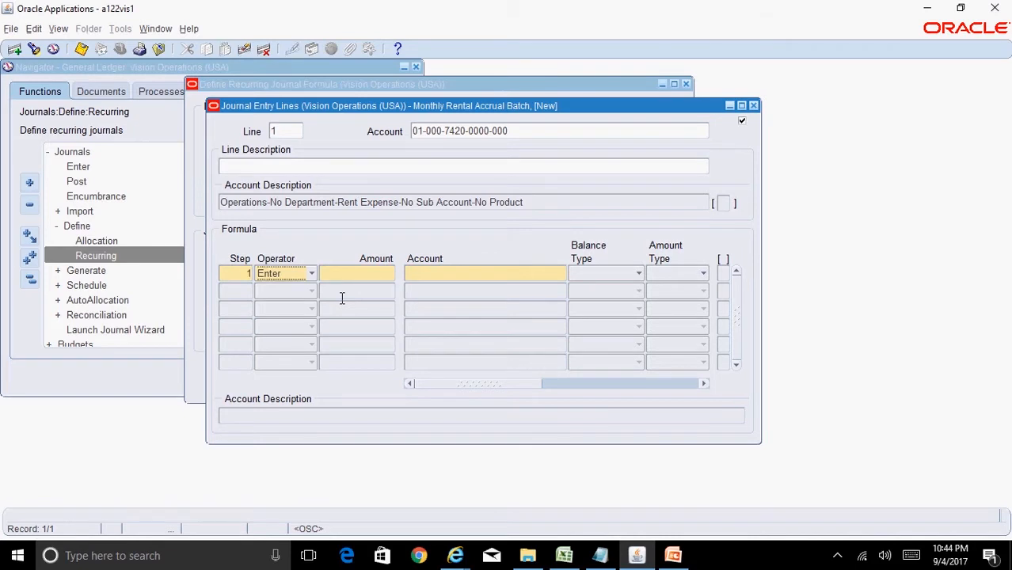
{"action": "key", "text": "Tab"}
{"action": "type", "text": "1000"}
{"action": "key", "text": "Down"}
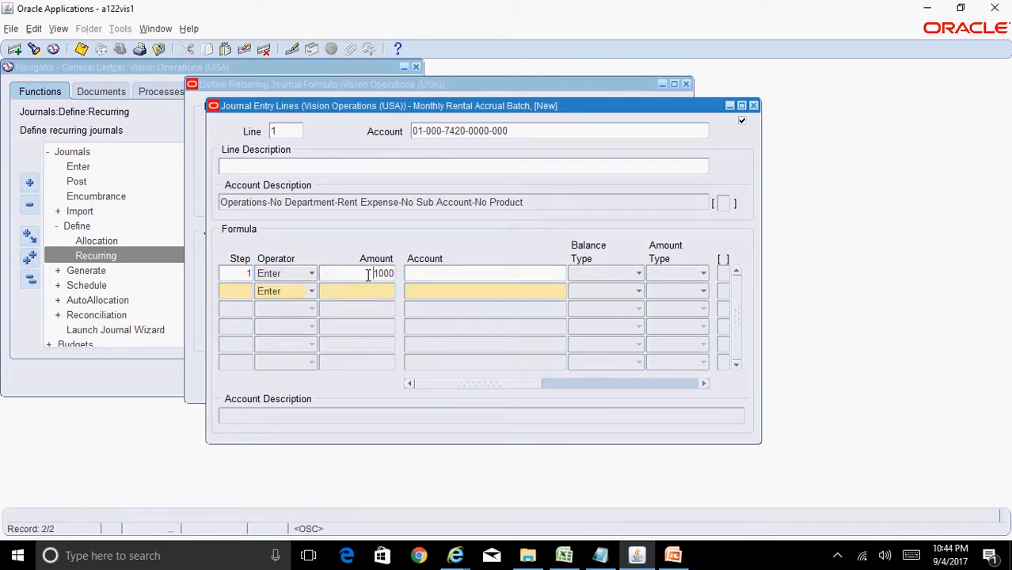
{"action": "left_click", "coordinate": [370, 274]}
{"action": "left_click", "coordinate": [307, 274]}
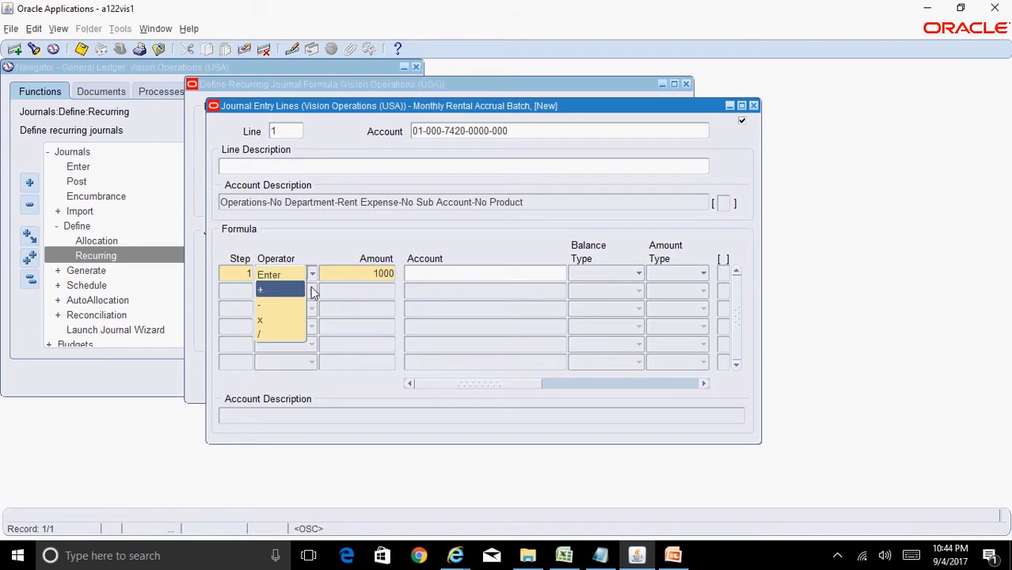
{"action": "left_click", "coordinate": [372, 275]}
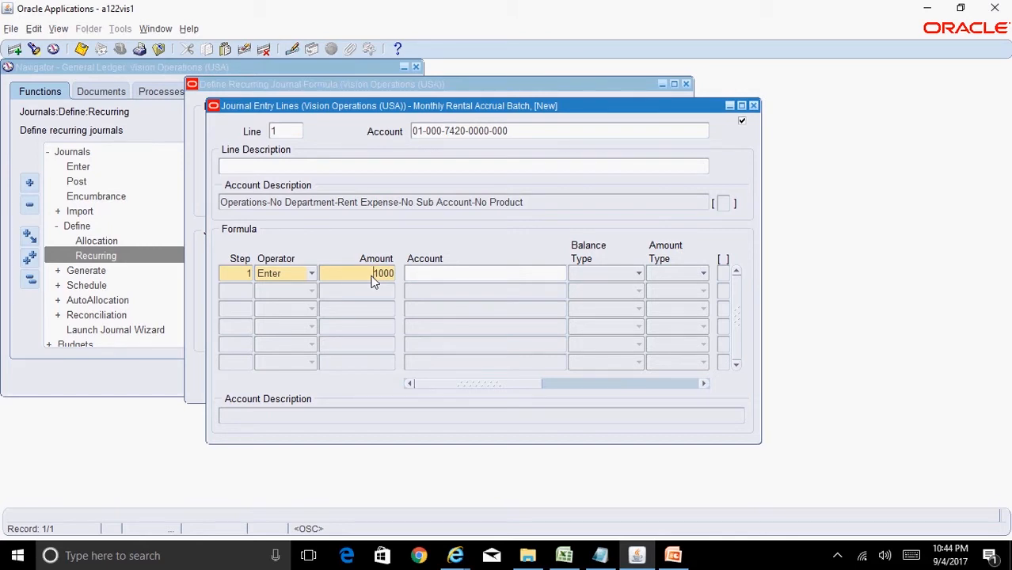
Advance from line 1 to a new journal line, saving the changes made so far.
{"action": "left_click", "coordinate": [547, 129]}
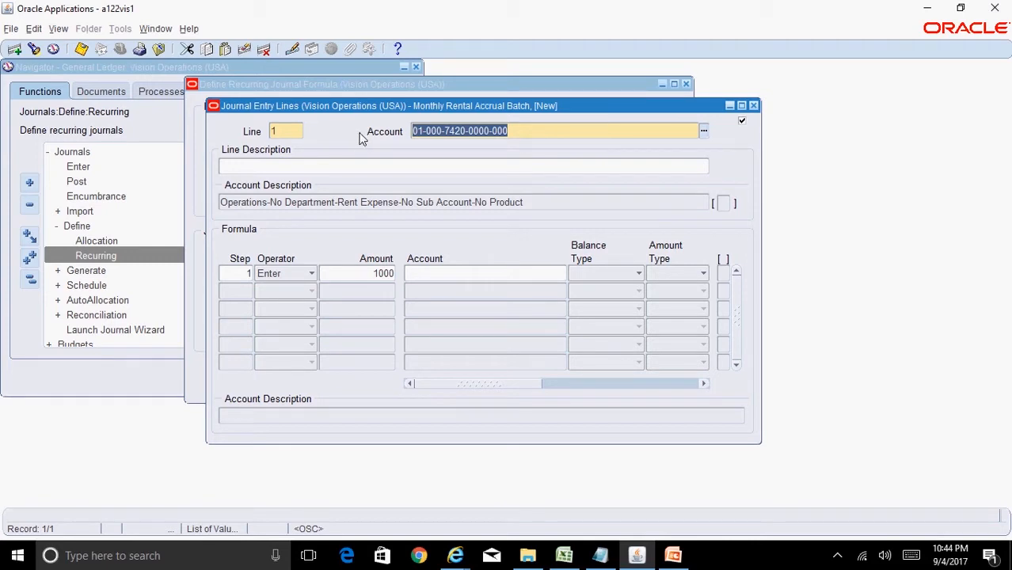
{"action": "left_click", "coordinate": [287, 133]}
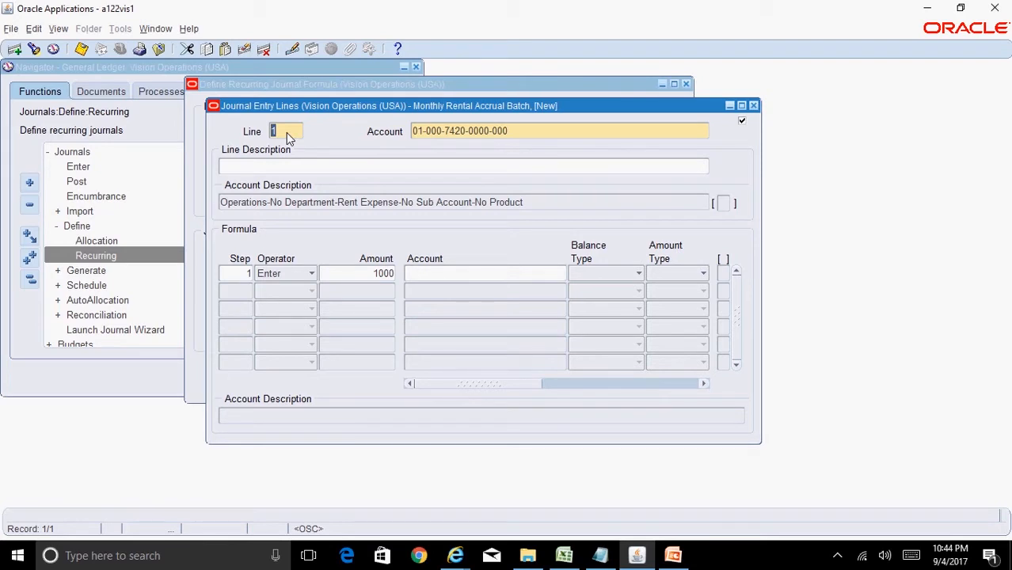
{"action": "key", "text": "Down"}
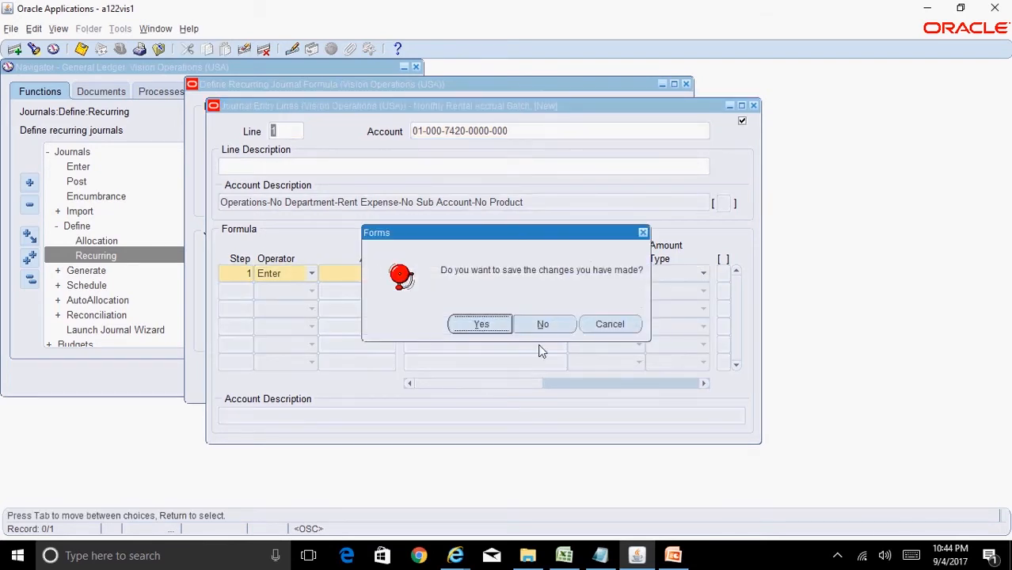
{"action": "left_click", "coordinate": [502, 326]}
Number the new journal line 2 and set department 000 in its account combination.
{"action": "type", "text": "2"}
{"action": "left_click", "coordinate": [488, 131]}
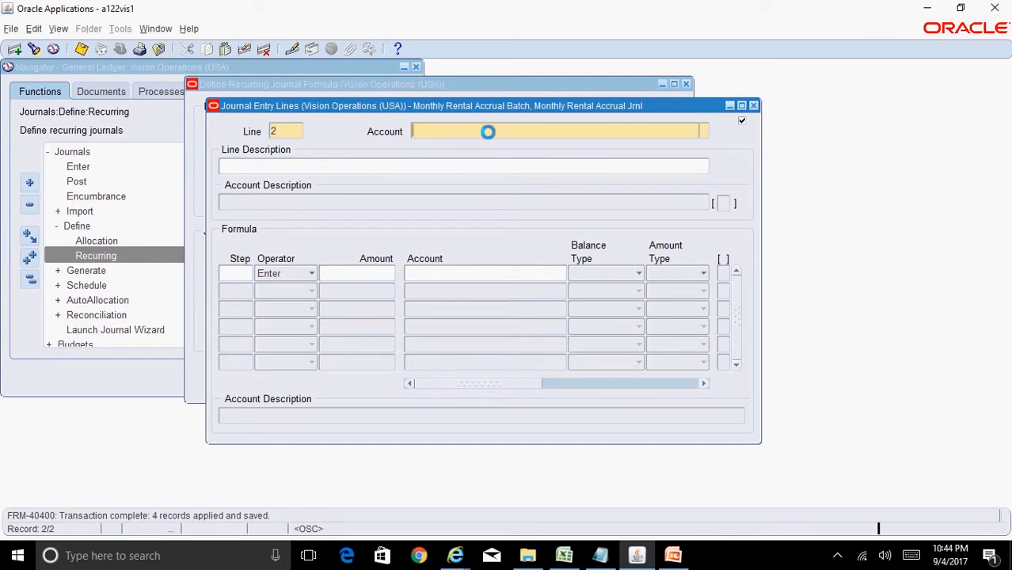
{"action": "left_click", "coordinate": [703, 131]}
{"action": "left_click", "coordinate": [584, 318]}
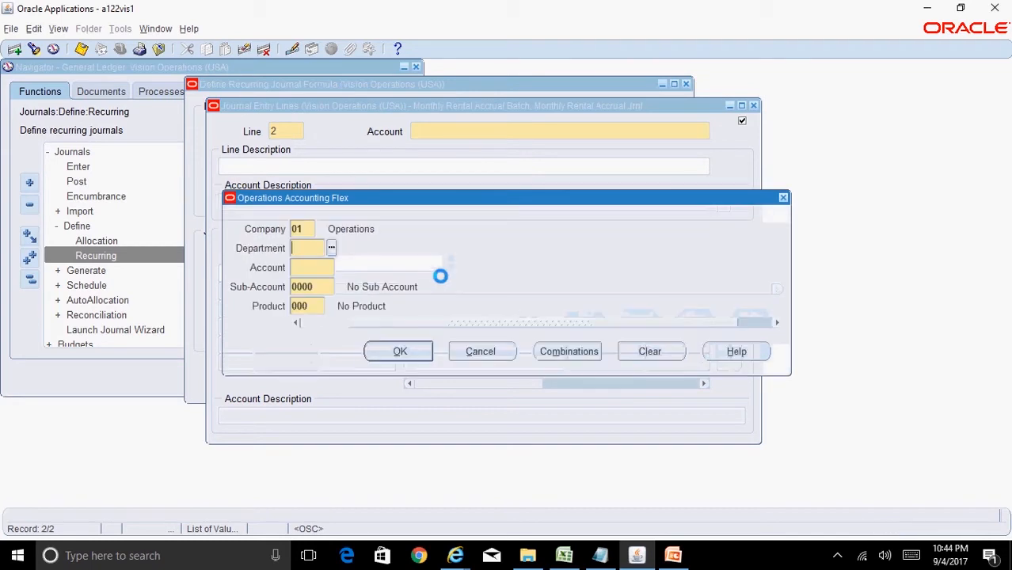
{"action": "type", "text": "000"}
{"action": "key", "text": "Tab"}
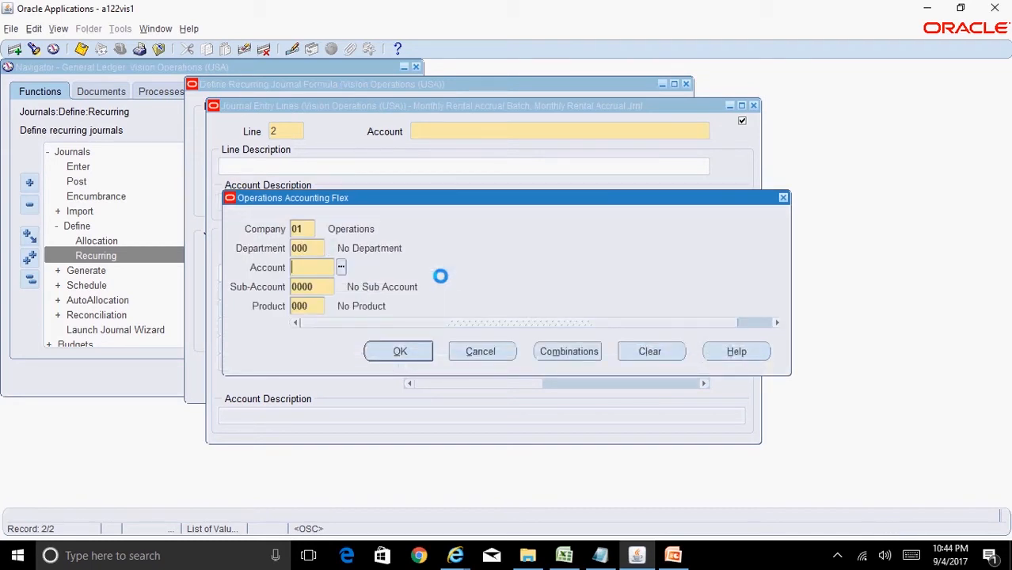
Find accounts matching %Accr% and assign 4527 Rental Accrual Adjustment as line 2's account segment.
{"action": "left_click", "coordinate": [340, 267]}
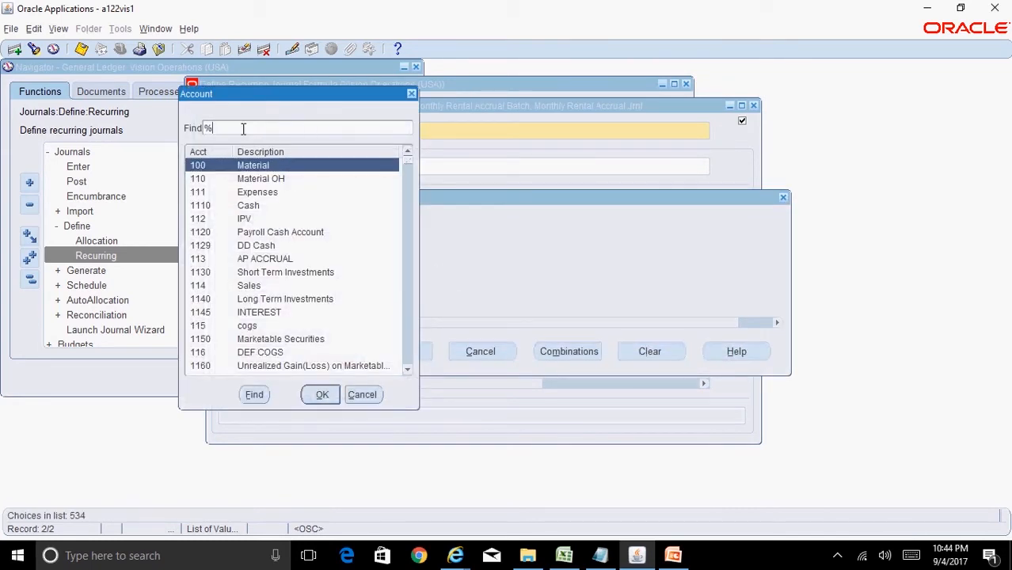
{"action": "type", "text": "Accr%"}
{"action": "key", "text": "Tab"}
{"action": "key", "text": "Return"}
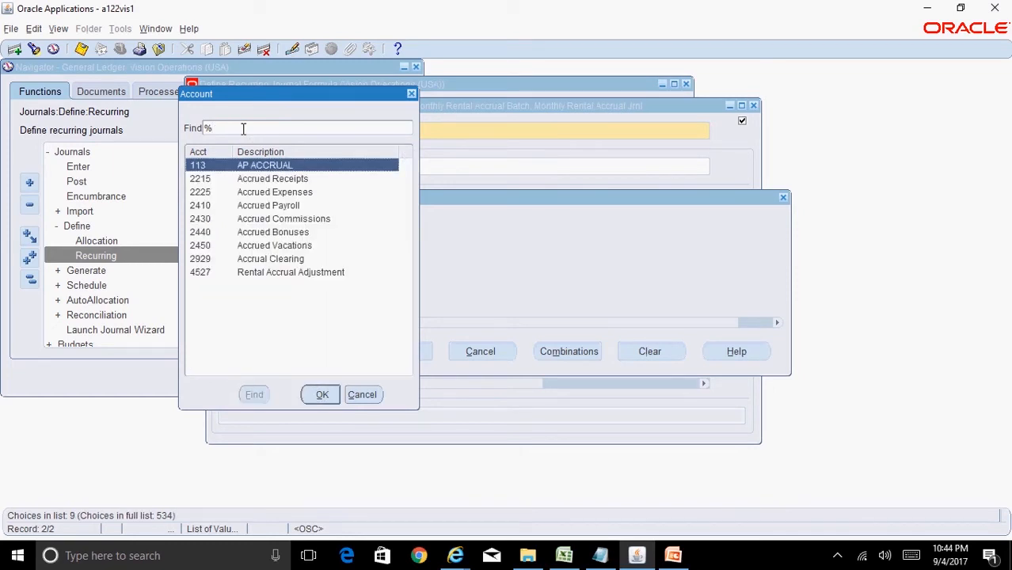
{"action": "double_click", "coordinate": [297, 272]}
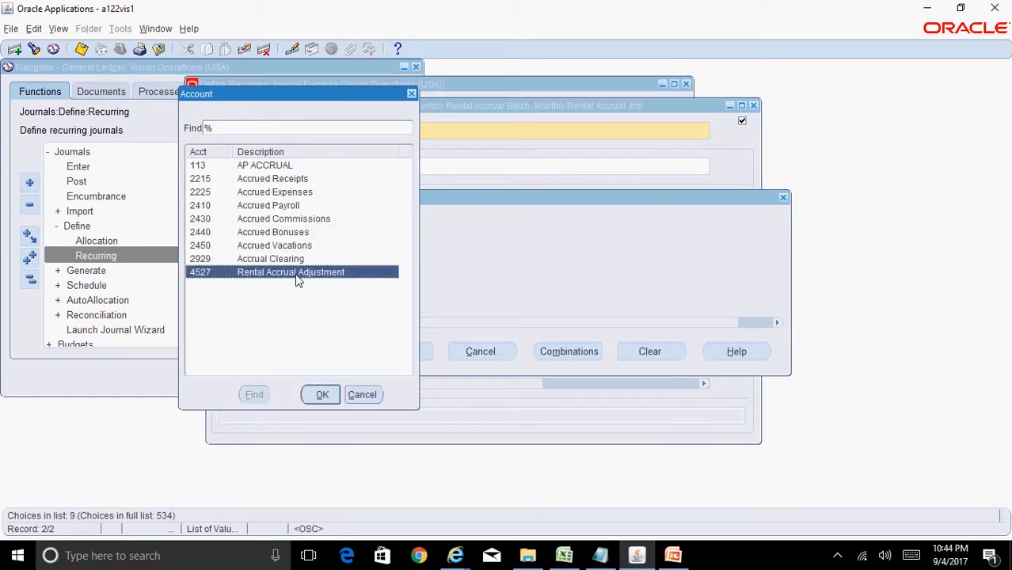
{"action": "left_click", "coordinate": [411, 351]}
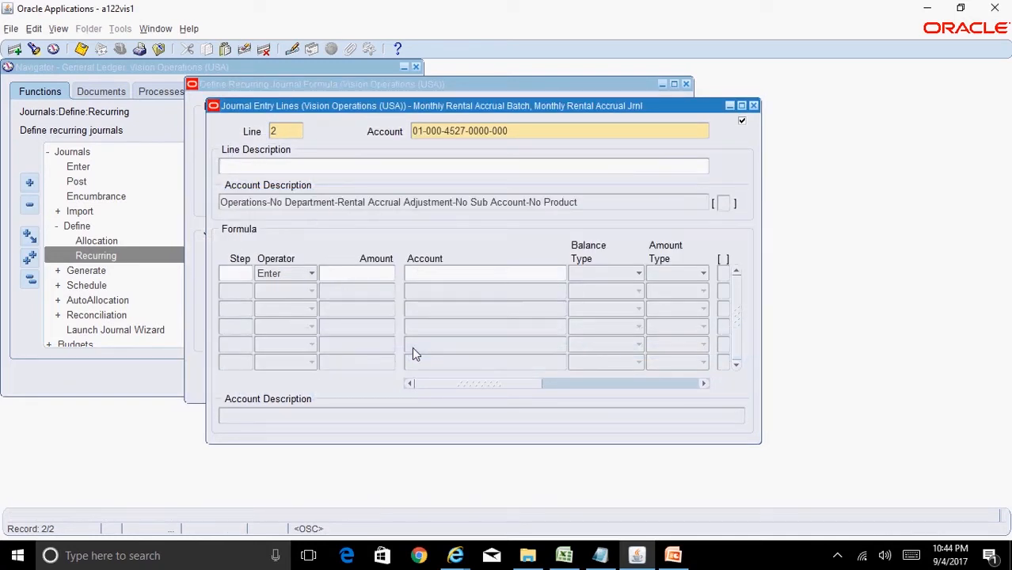
Define line 2's formula as step 1 with an amount of -1000, and save and close the journal lines.
{"action": "left_click", "coordinate": [240, 274]}
{"action": "type", "text": "1"}
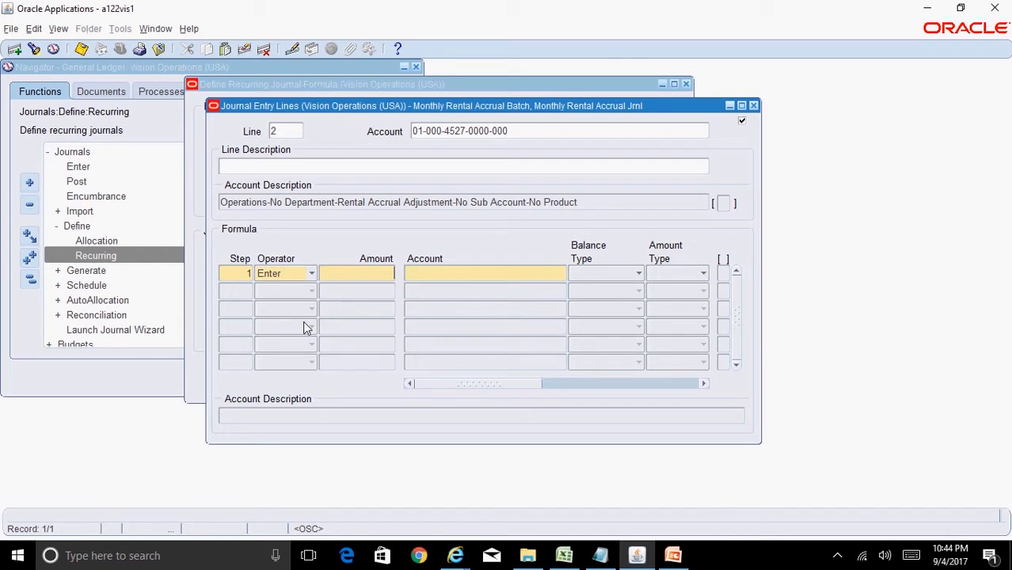
{"action": "type", "text": "-1000"}
{"action": "left_click", "coordinate": [522, 138]}
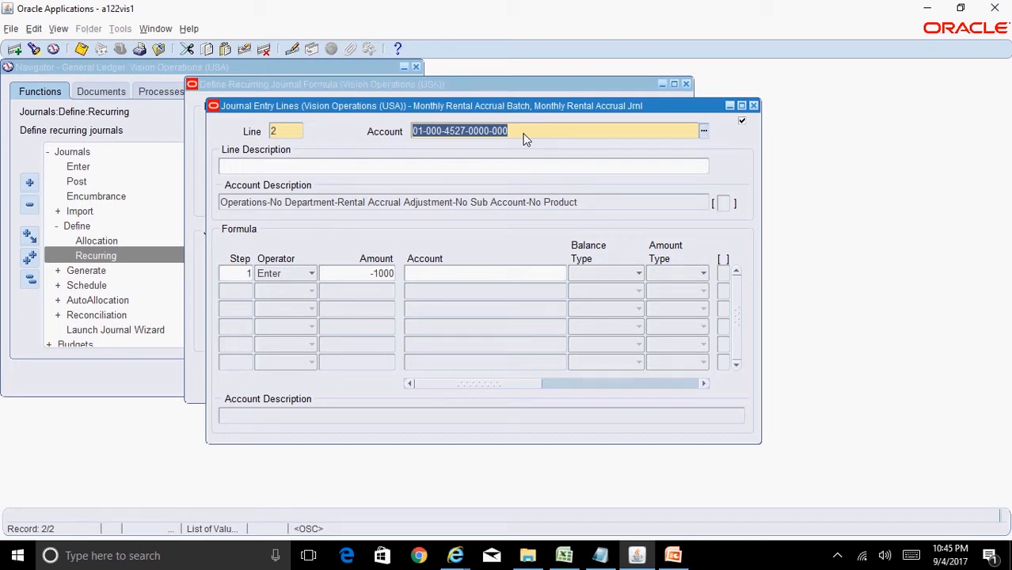
{"action": "left_click", "coordinate": [81, 48]}
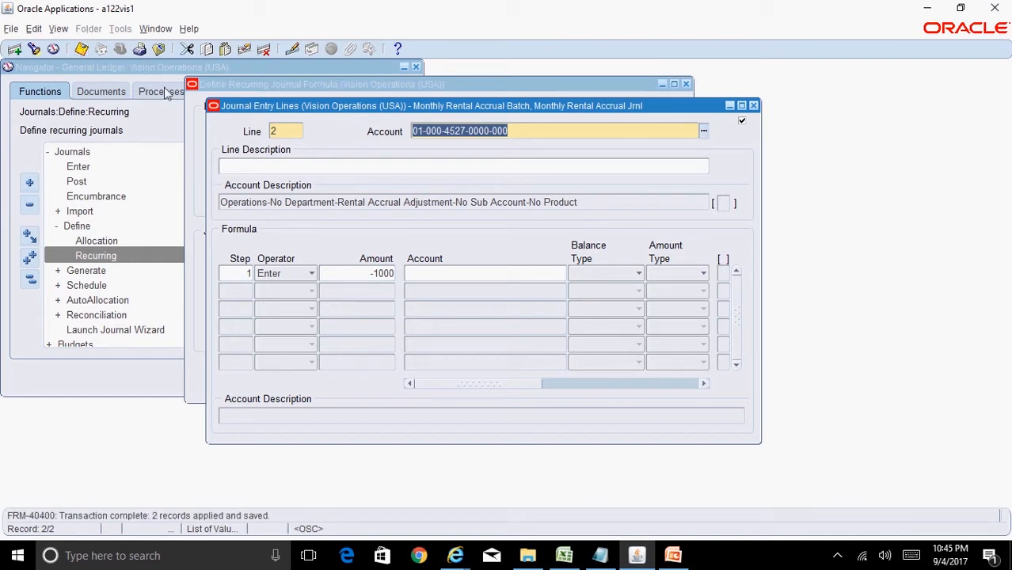
{"action": "left_click", "coordinate": [753, 105]}
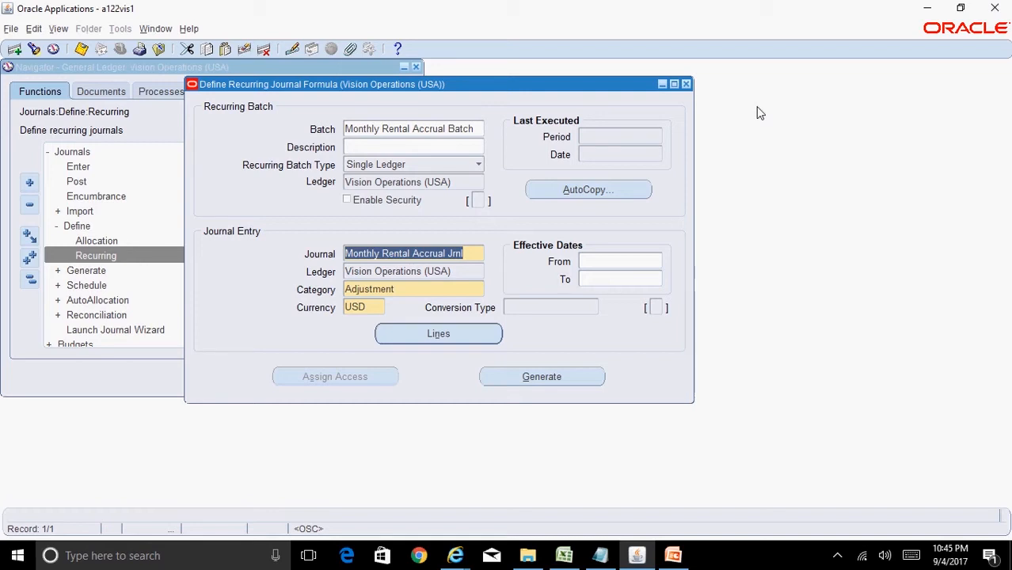
Generate the Monthly Rental Accrual Batch for period sep-17 without scheduling it, and close the recurring journal form.
{"action": "left_click", "coordinate": [572, 374]}
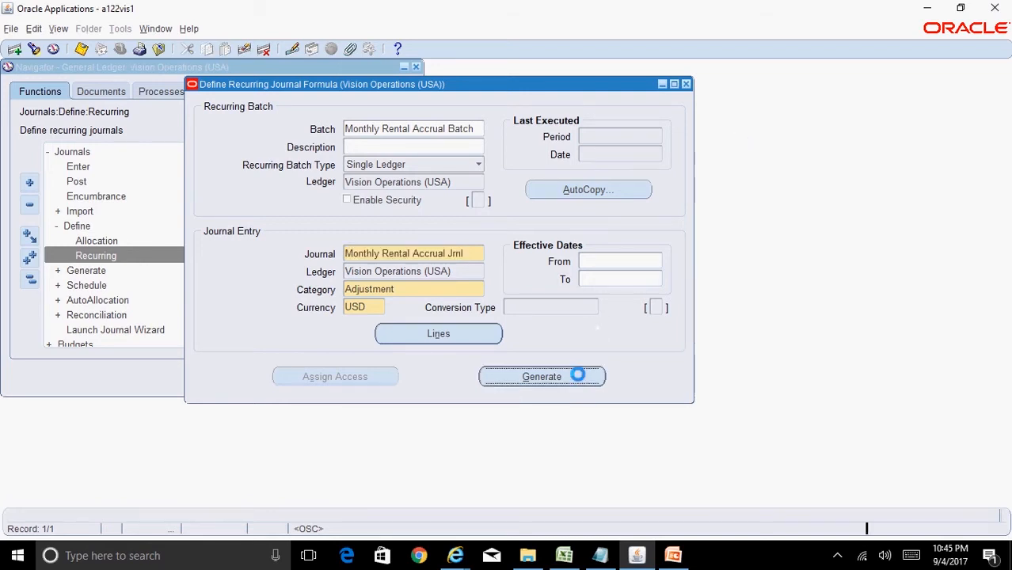
{"action": "left_click", "coordinate": [457, 309]}
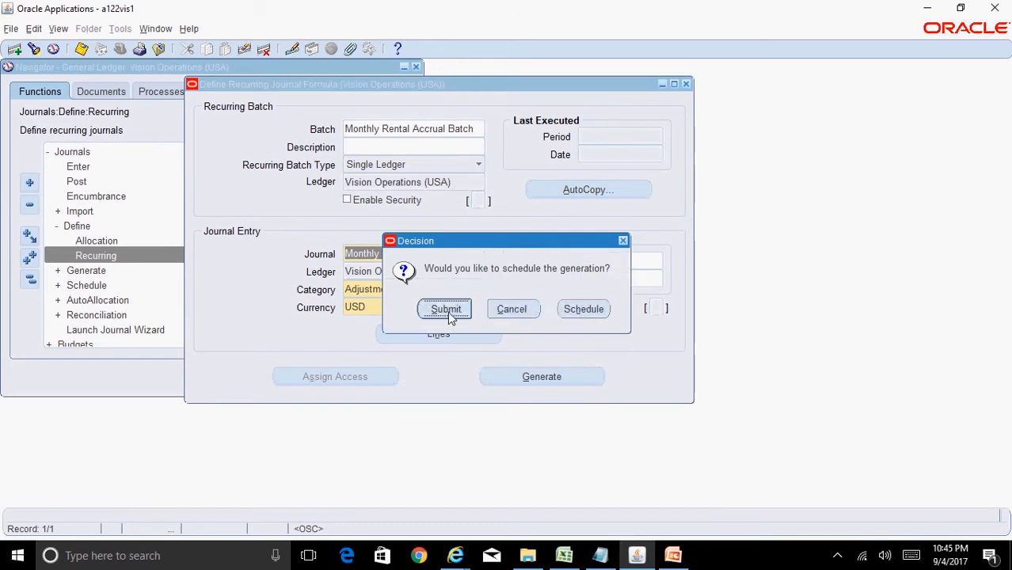
{"action": "left_click", "coordinate": [598, 167]}
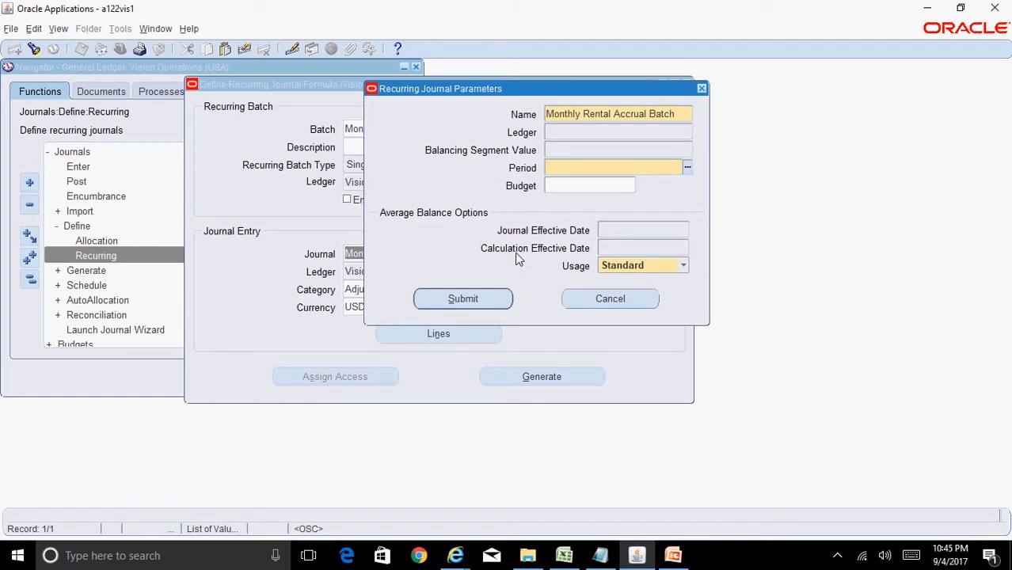
{"action": "type", "text": "sep-17"}
{"action": "key", "text": "Tab"}
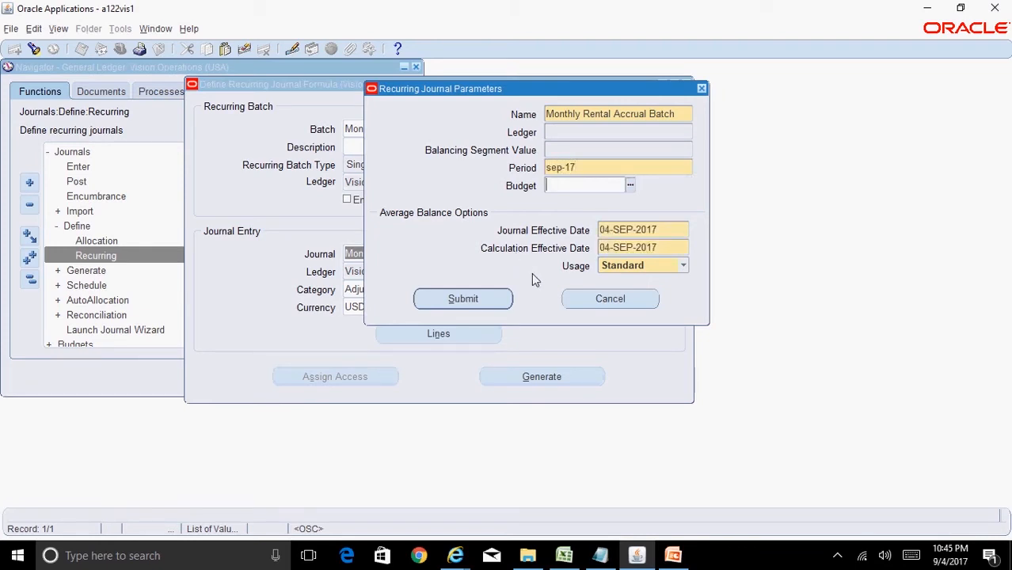
{"action": "left_click", "coordinate": [668, 232]}
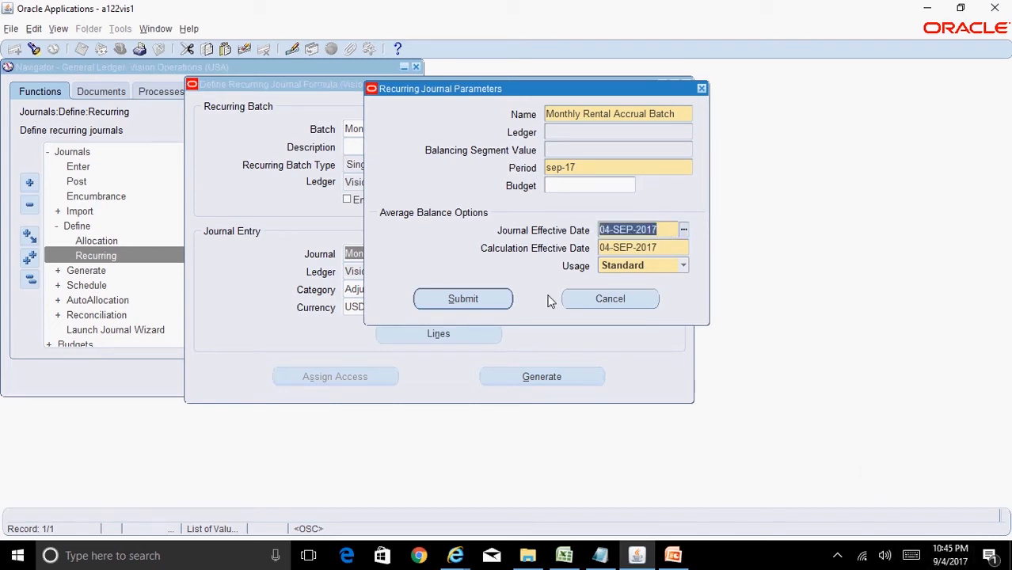
{"action": "left_click", "coordinate": [481, 302]}
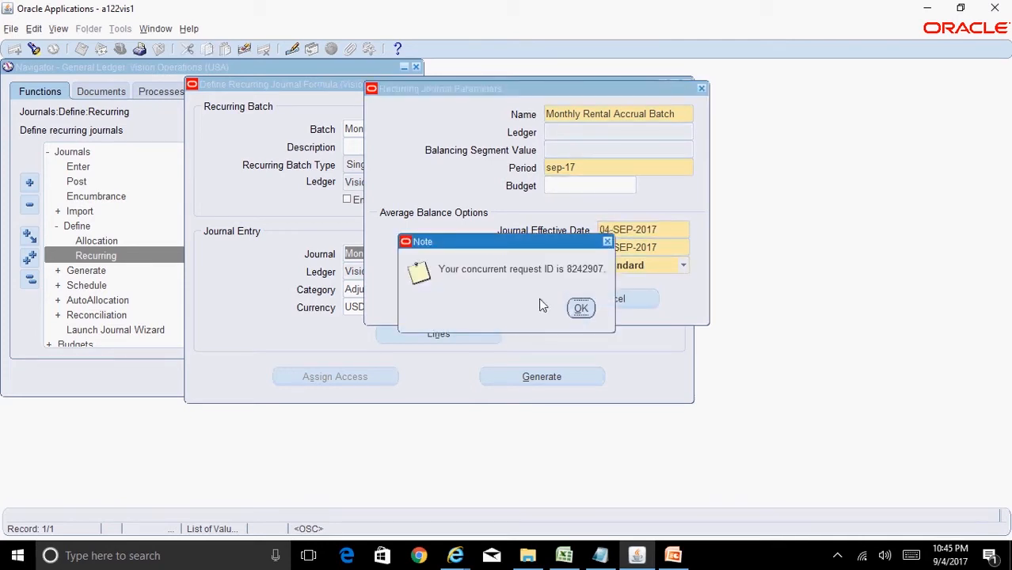
{"action": "left_click", "coordinate": [580, 308]}
{"action": "left_click", "coordinate": [685, 84]}
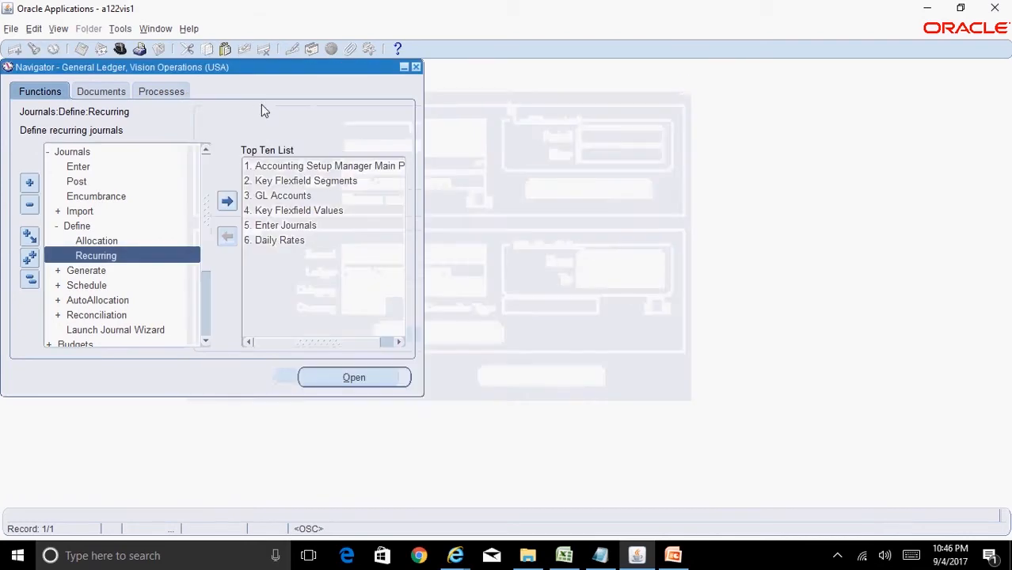
Find all own concurrent requests and refresh the list until the newest Recurring Journal Entry request completes.
{"action": "left_click", "coordinate": [60, 30]}
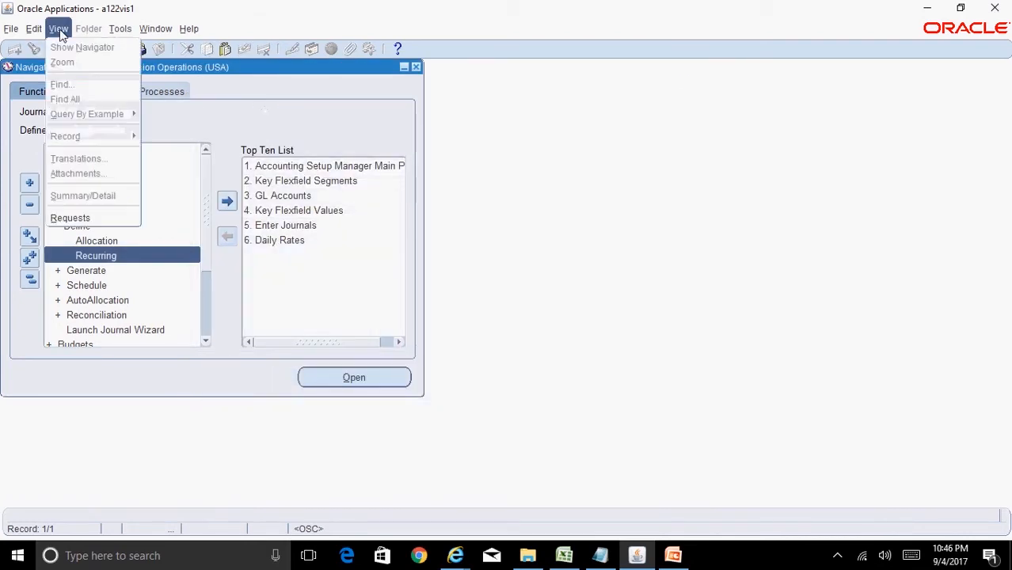
{"action": "left_click", "coordinate": [95, 218]}
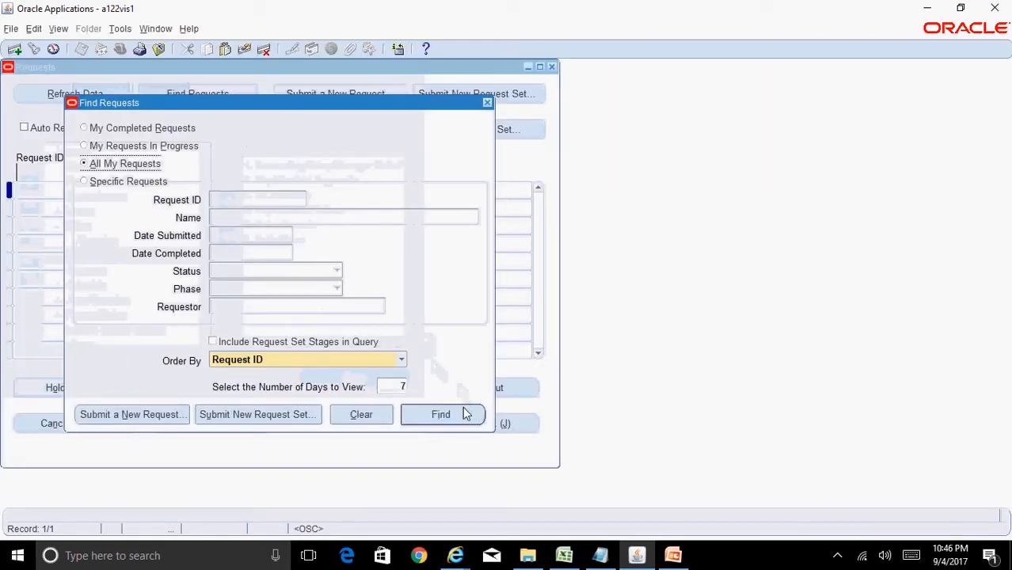
{"action": "left_click", "coordinate": [467, 414]}
{"action": "left_click", "coordinate": [89, 94]}
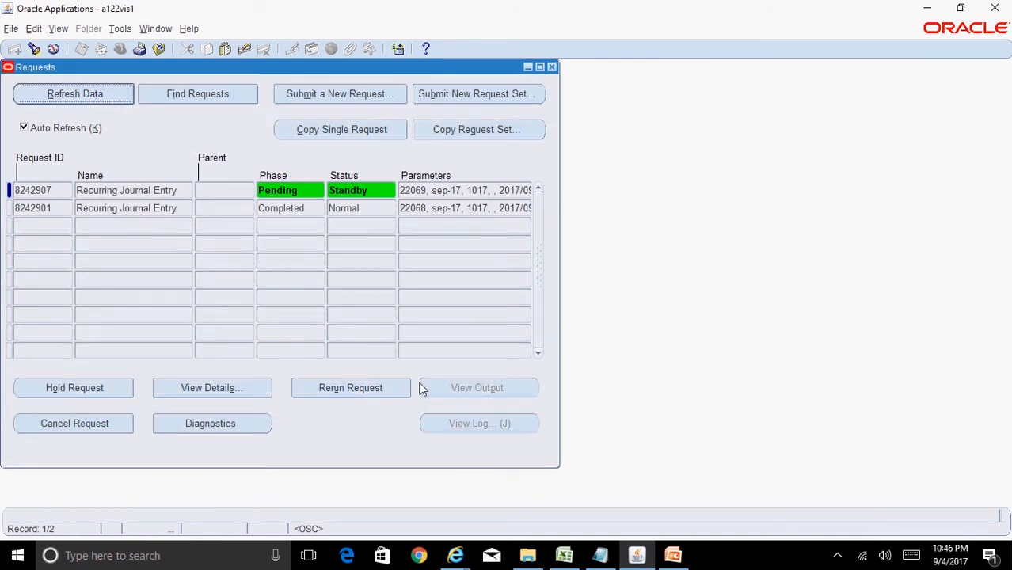
{"action": "left_click", "coordinate": [88, 98]}
{"action": "left_click", "coordinate": [88, 100]}
{"action": "left_click", "coordinate": [88, 96]}
{"action": "left_click", "coordinate": [89, 100]}
{"action": "left_click", "coordinate": [88, 100]}
{"action": "left_click", "coordinate": [88, 99]}
{"action": "left_click", "coordinate": [89, 100]}
{"action": "left_click", "coordinate": [88, 99]}
{"action": "left_click", "coordinate": [89, 100]}
{"action": "left_click", "coordinate": [89, 100]}
{"action": "left_click", "coordinate": [89, 99]}
{"action": "left_click", "coordinate": [89, 99]}
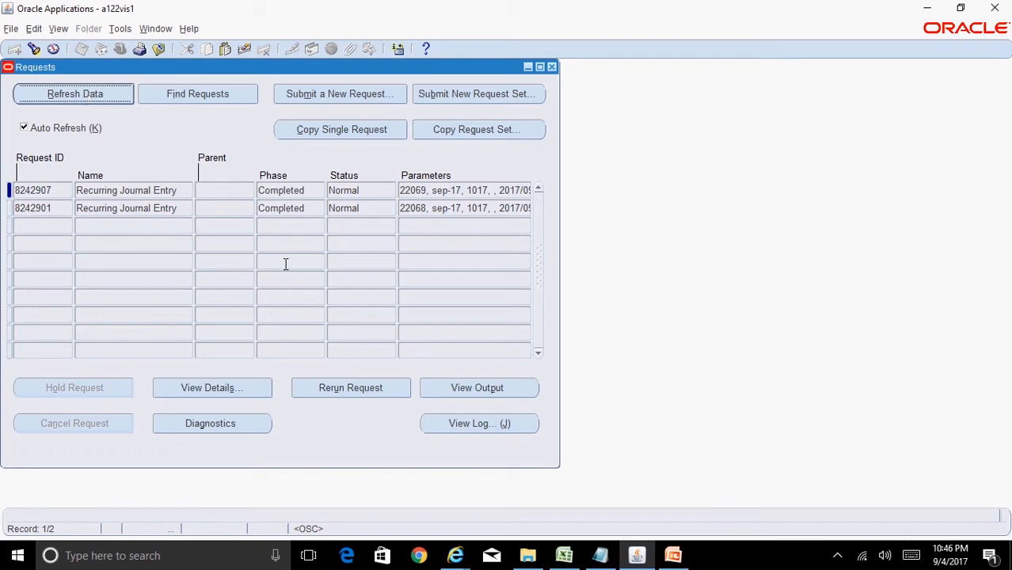
Open the output of the newest Recurring Journal Entry request and copy the generated journal batch name from the report.
{"action": "left_click", "coordinate": [528, 392]}
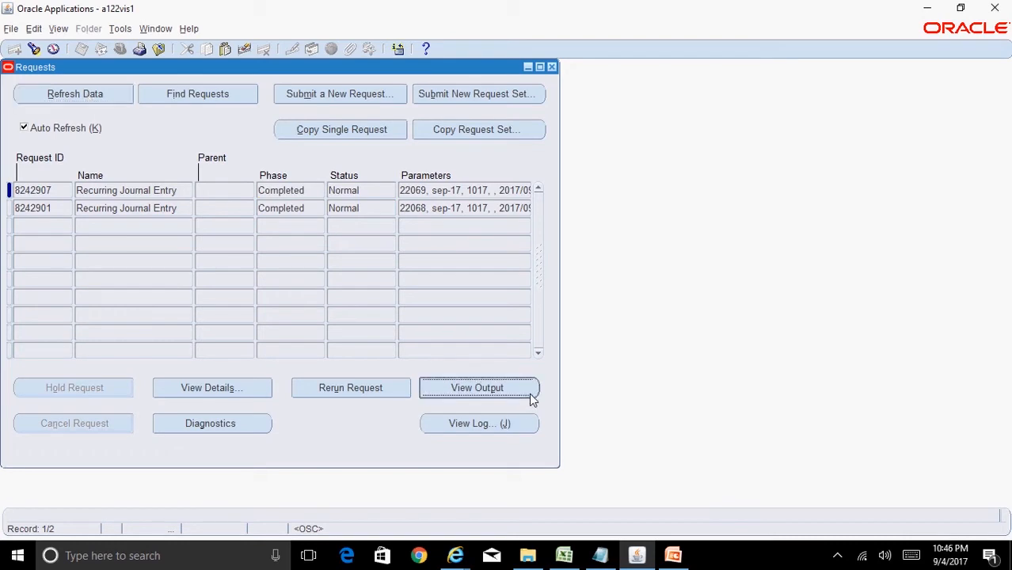
{"action": "mouse_move", "coordinate": [456, 555]}
{"action": "left_click", "coordinate": [666, 481]}
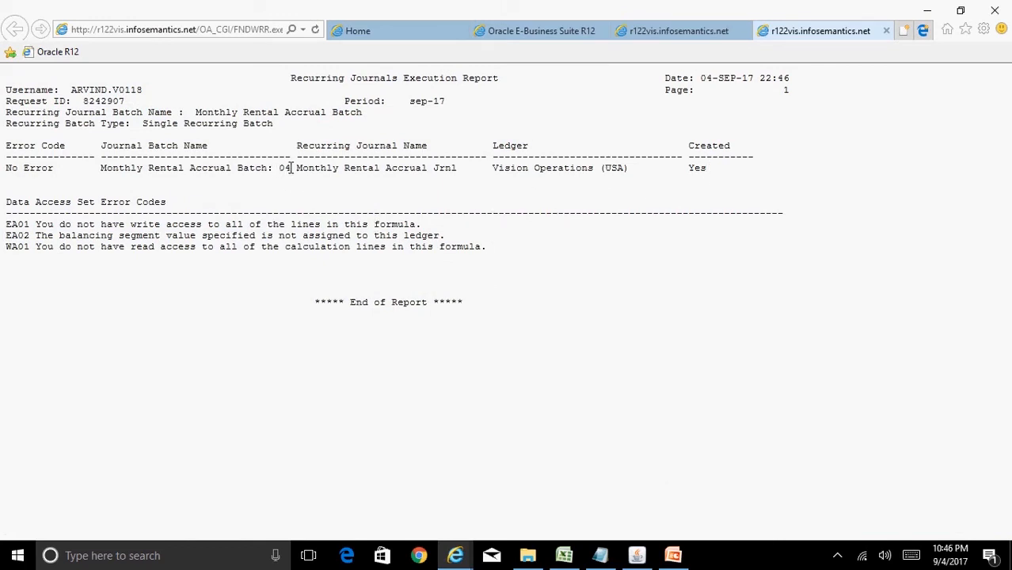
{"action": "left_click_drag", "start_coordinate": [292, 168], "coordinate": [100, 168]}
{"action": "key", "text": "ctrl+c"}
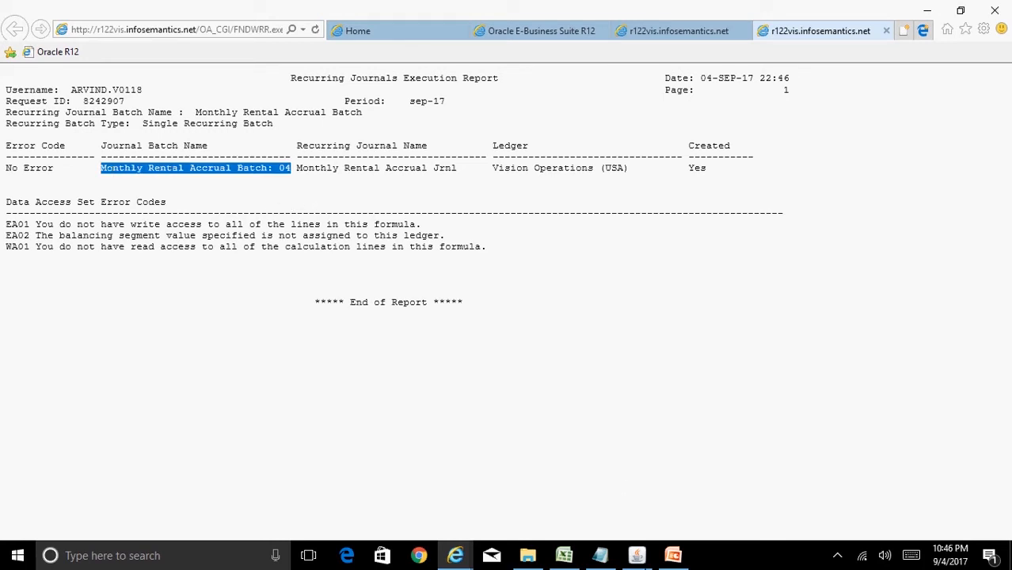
Return to Oracle Applications, open journal entry, and find the batch matching Monthly Rental Accrual Batch: 04%.
{"action": "left_click", "coordinate": [639, 555]}
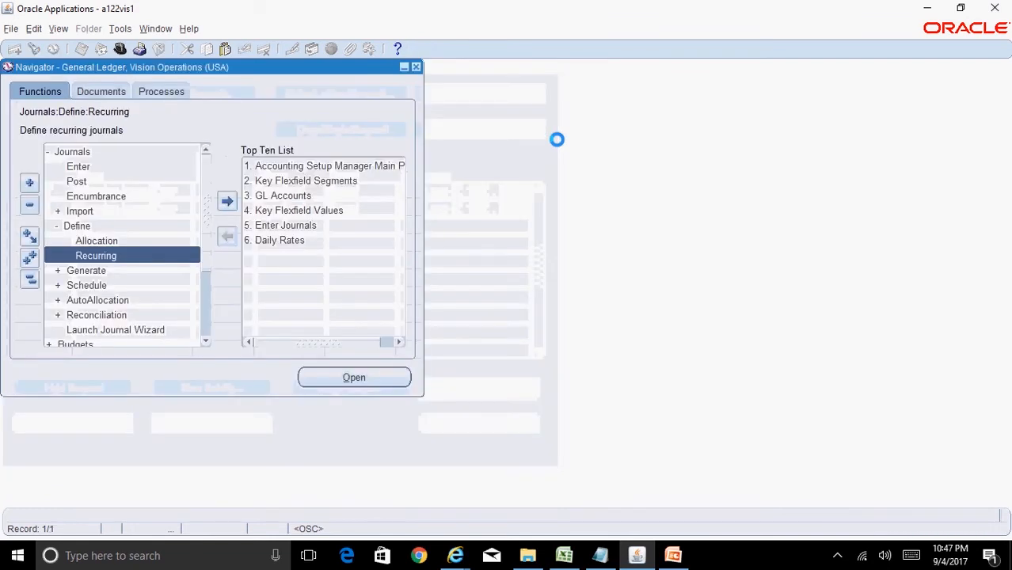
{"action": "left_click", "coordinate": [29, 279]}
{"action": "double_click", "coordinate": [145, 152]}
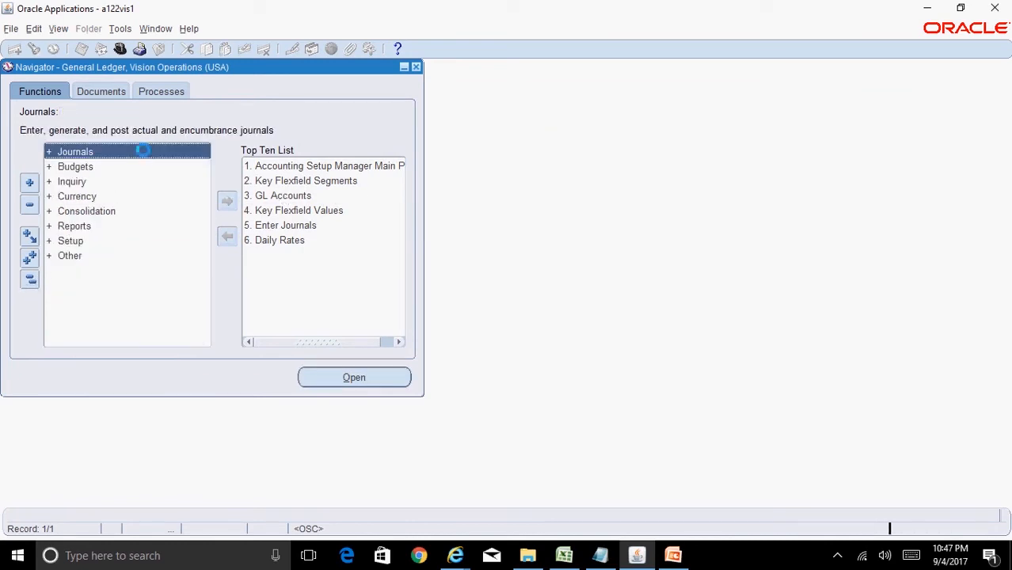
{"action": "double_click", "coordinate": [158, 169]}
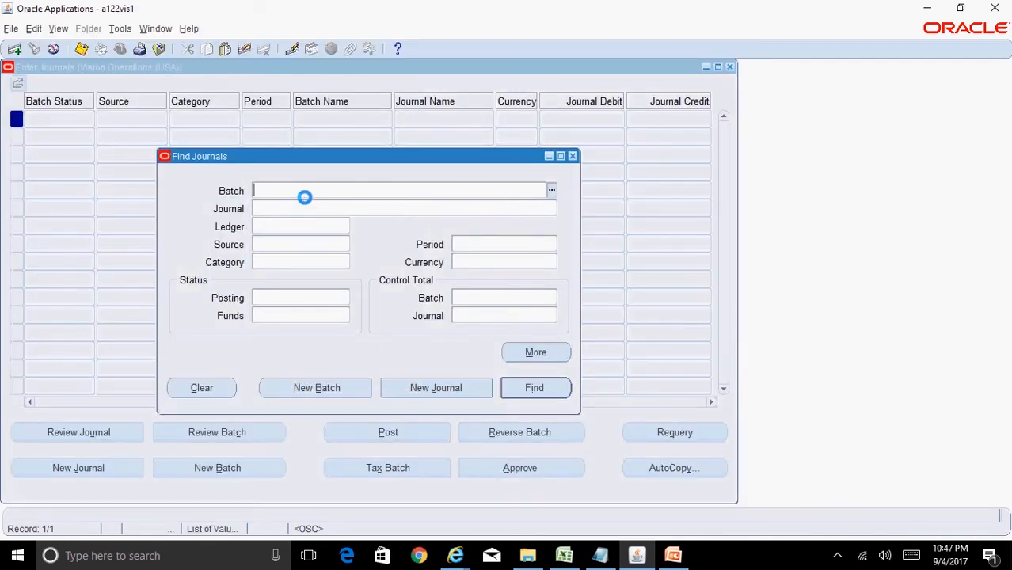
{"action": "key", "text": "ctrl+v"}
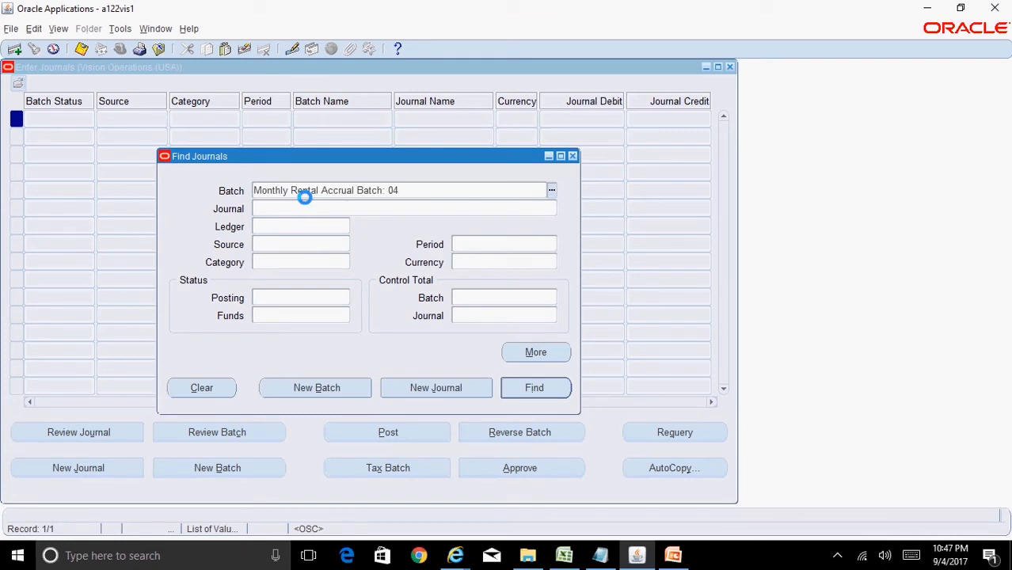
{"action": "type", "text": "%"}
{"action": "left_click", "coordinate": [532, 388]}
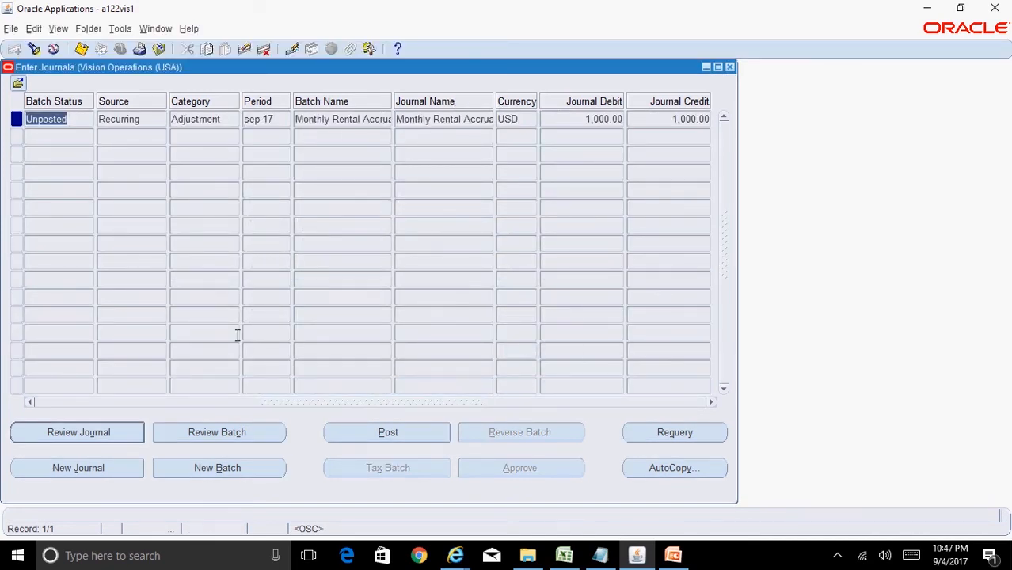
Review the generated journal, examining the account segments and the debit and credit amounts of lines 1 and 2.
{"action": "left_click", "coordinate": [120, 431]}
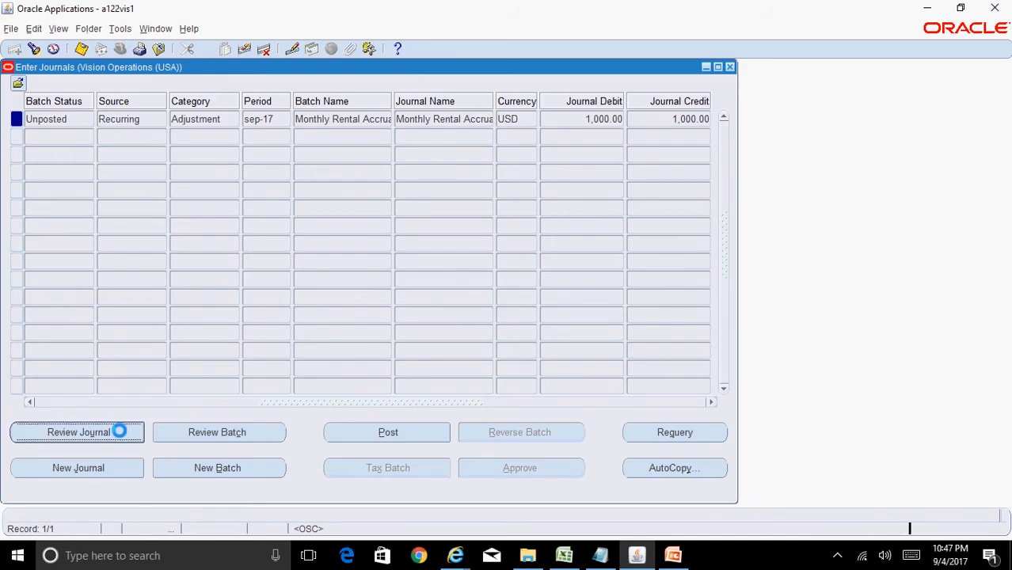
{"action": "left_click", "coordinate": [177, 271]}
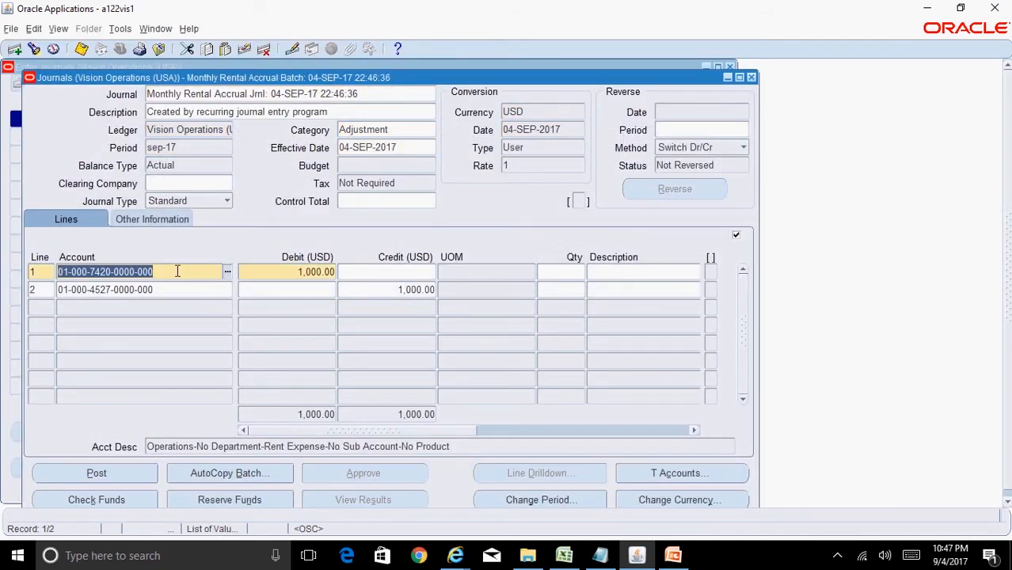
{"action": "left_click", "coordinate": [228, 272]}
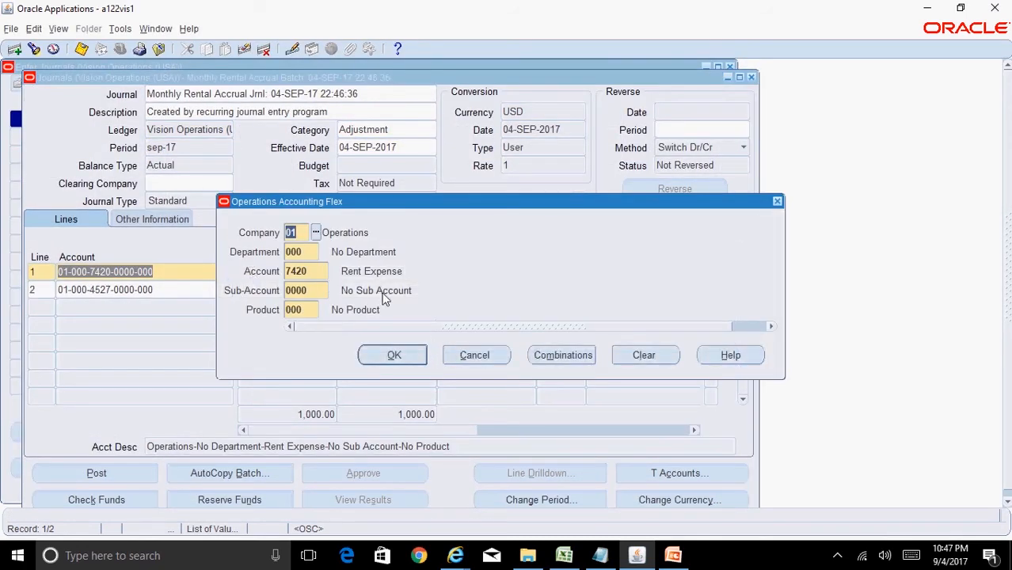
{"action": "left_click", "coordinate": [314, 272]}
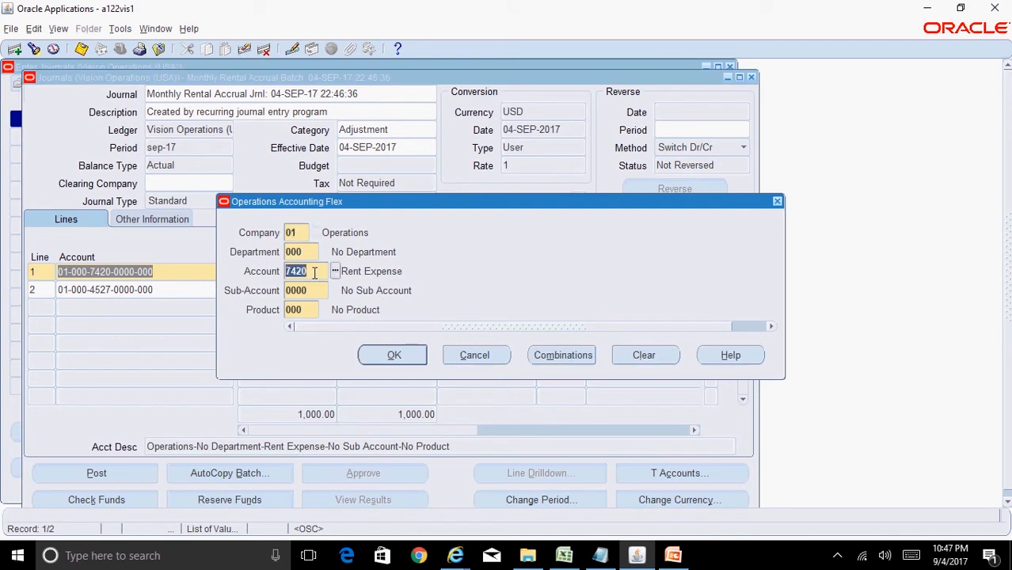
{"action": "left_click", "coordinate": [471, 356]}
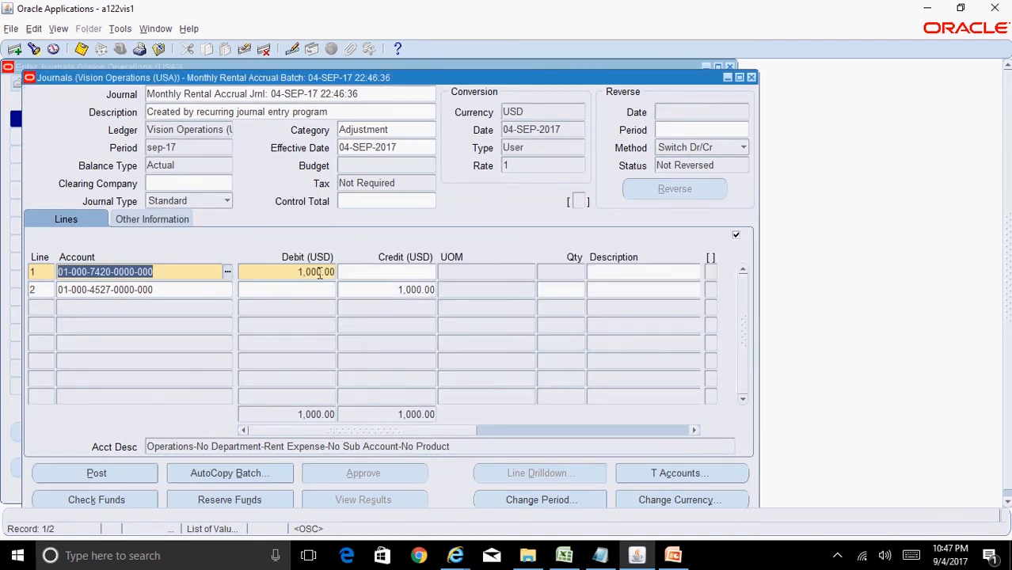
{"action": "left_click", "coordinate": [319, 272]}
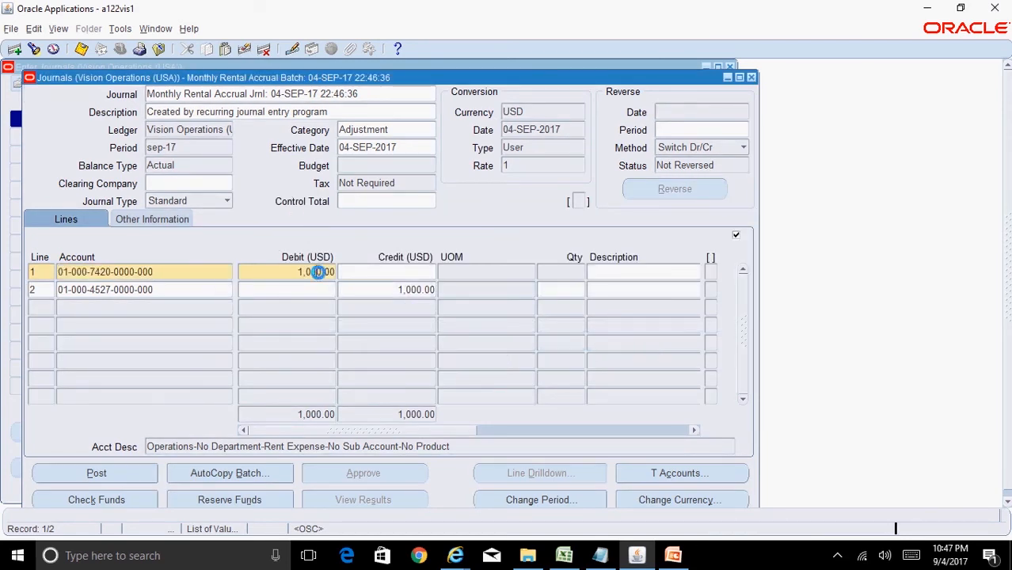
{"action": "left_click", "coordinate": [203, 289]}
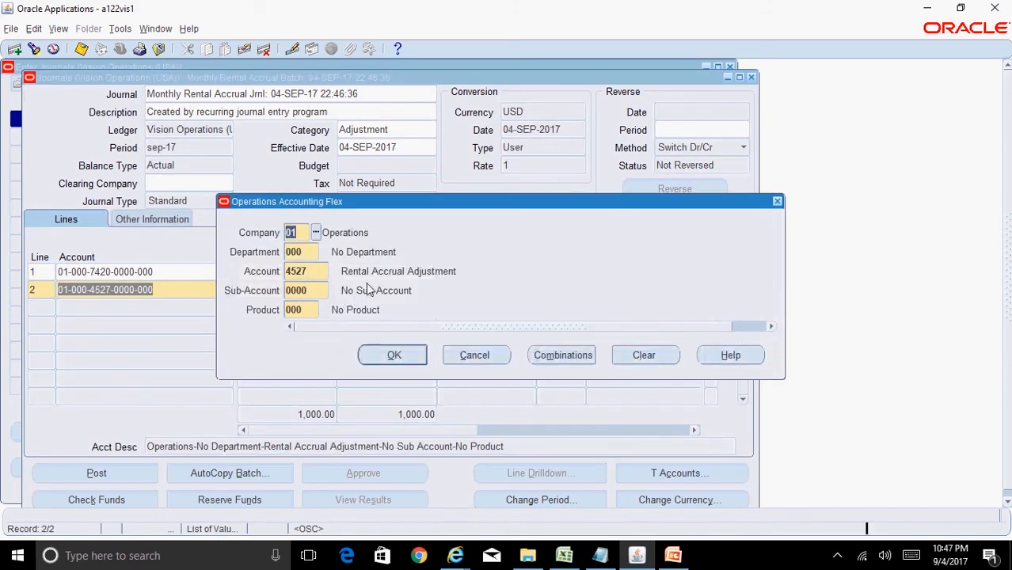
{"action": "left_click", "coordinate": [492, 356]}
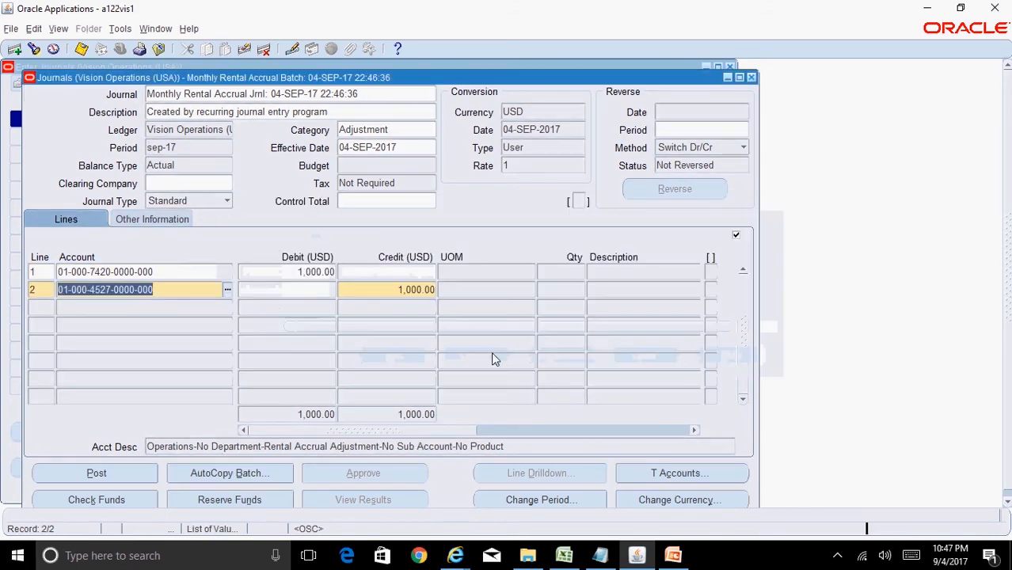
{"action": "left_click", "coordinate": [417, 291]}
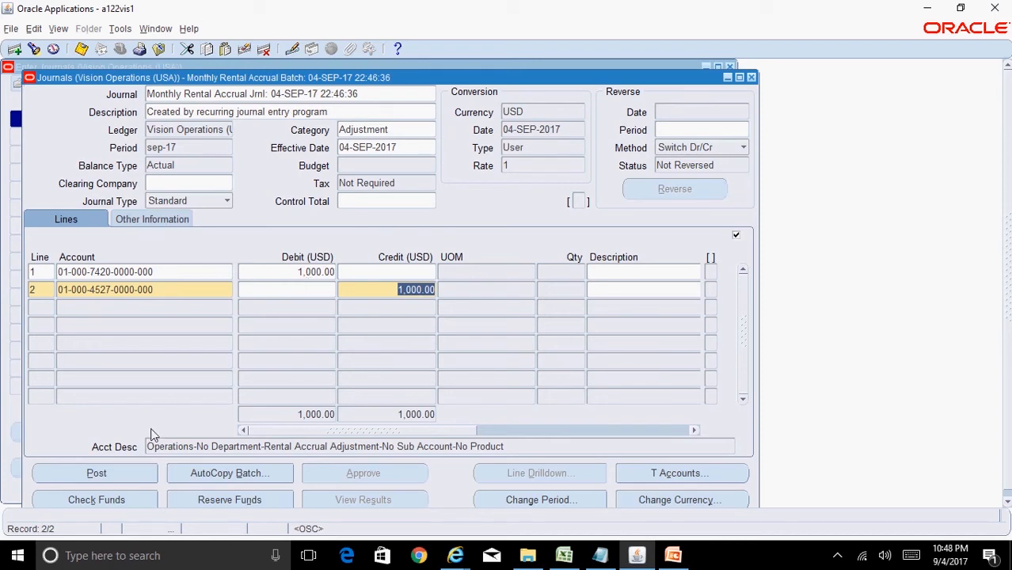
Post the generated rental accrual journal and close the journal windows.
{"action": "left_click", "coordinate": [138, 475]}
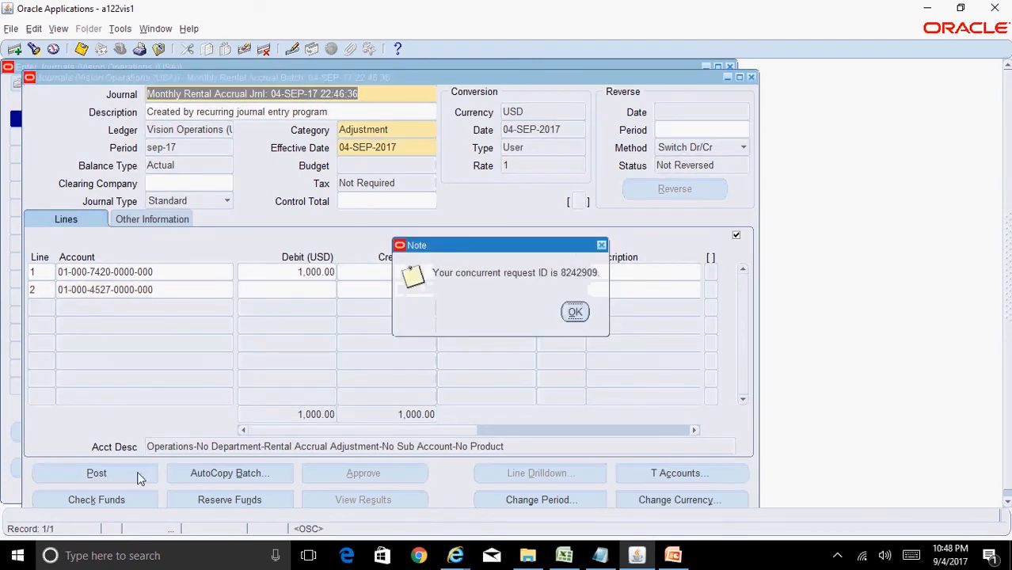
{"action": "left_click", "coordinate": [573, 315]}
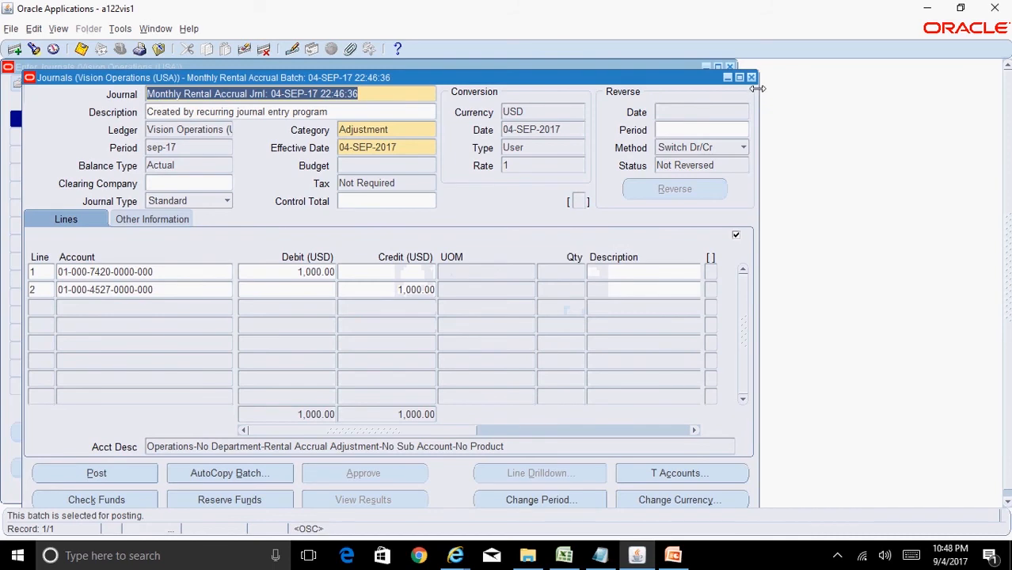
{"action": "left_click", "coordinate": [750, 77]}
{"action": "left_click", "coordinate": [729, 67]}
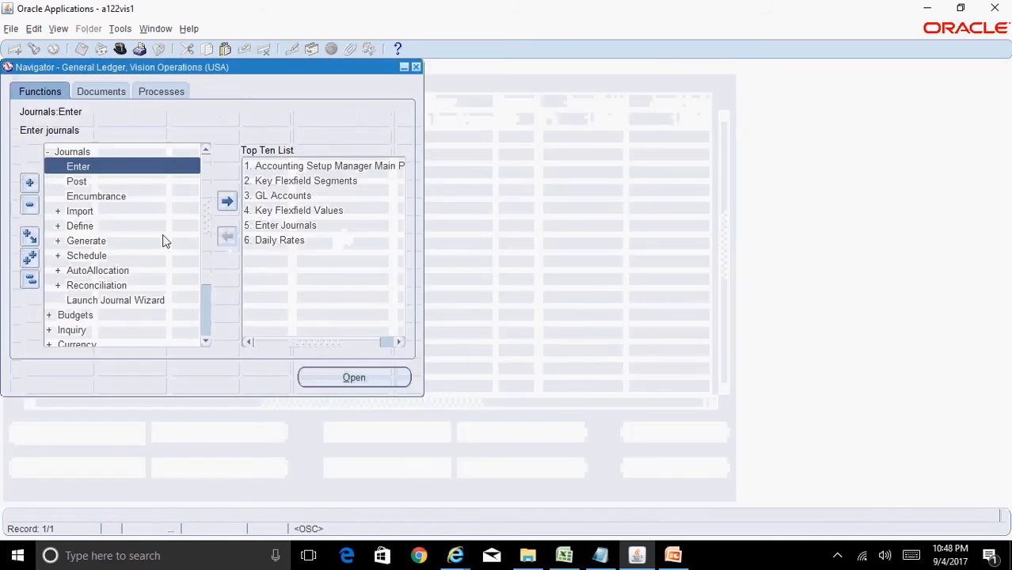
Reopen the recurring journal definition form and try to query a batch whose name begins with Month.
{"action": "double_click", "coordinate": [84, 225]}
{"action": "double_click", "coordinate": [120, 254]}
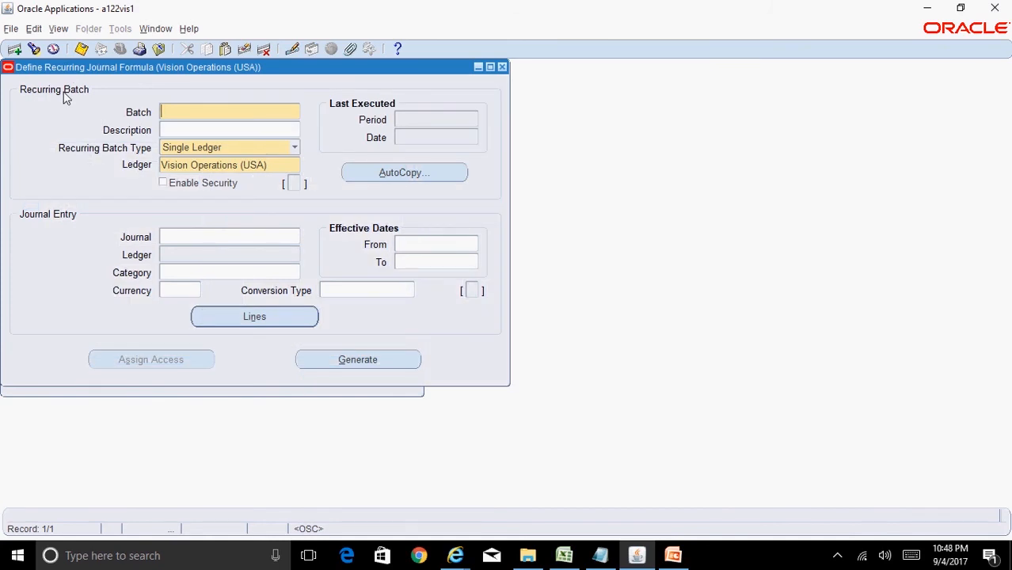
{"action": "key", "text": "F11"}
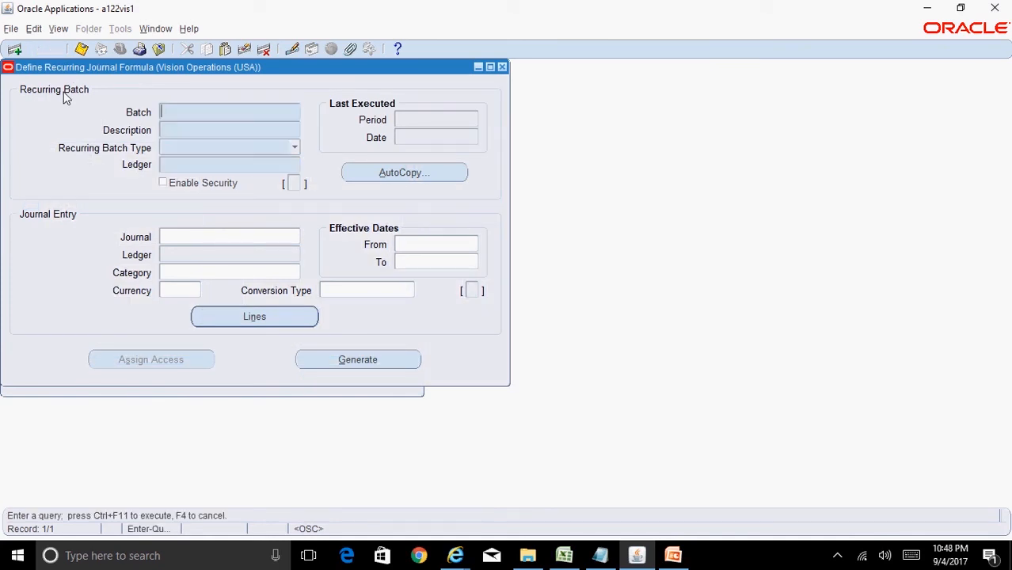
{"action": "type", "text": "Mo"}
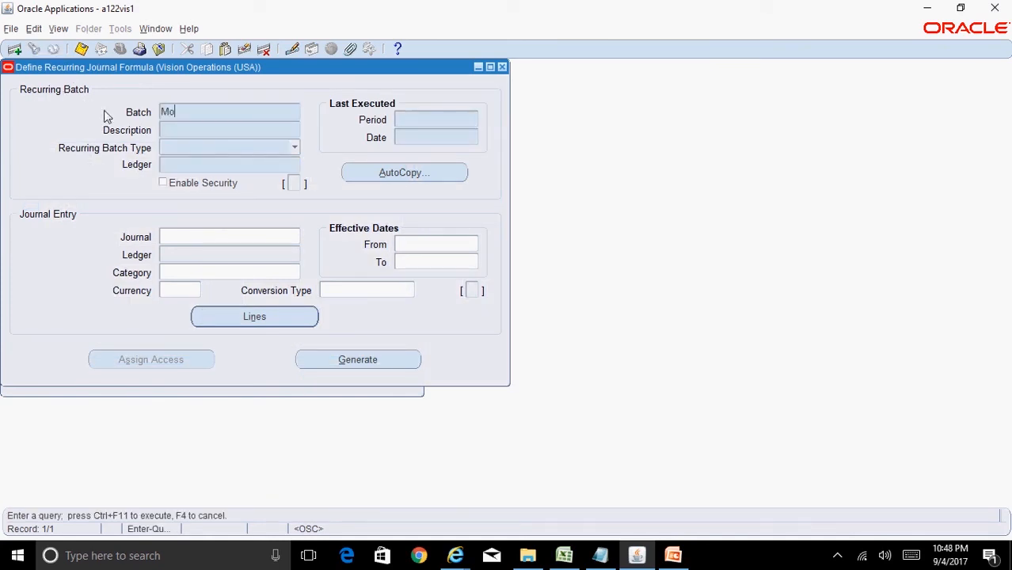
{"action": "type", "text": "nth%REc%"}
{"action": "type", "text": "B"}
{"action": "key", "text": "BackSpace"}
{"action": "key", "text": "BackSpace"}
{"action": "key", "text": "BackSpace"}
{"action": "key", "text": "BackSpace"}
{"action": "type", "text": "ec%Re%"}
{"action": "key", "text": "ctrl+F11"}
Correct the batch name filter and run the query to retrieve the Monthly Rental Accrual Batch.
{"action": "left_click", "coordinate": [252, 112]}
{"action": "key", "text": "BackSpace"}
{"action": "key", "text": "BackSpace"}
{"action": "key", "text": "BackSpace"}
{"action": "key", "text": "BackSpace"}
{"action": "type", "text": "n%"}
{"action": "key", "text": "ctrl+F11"}
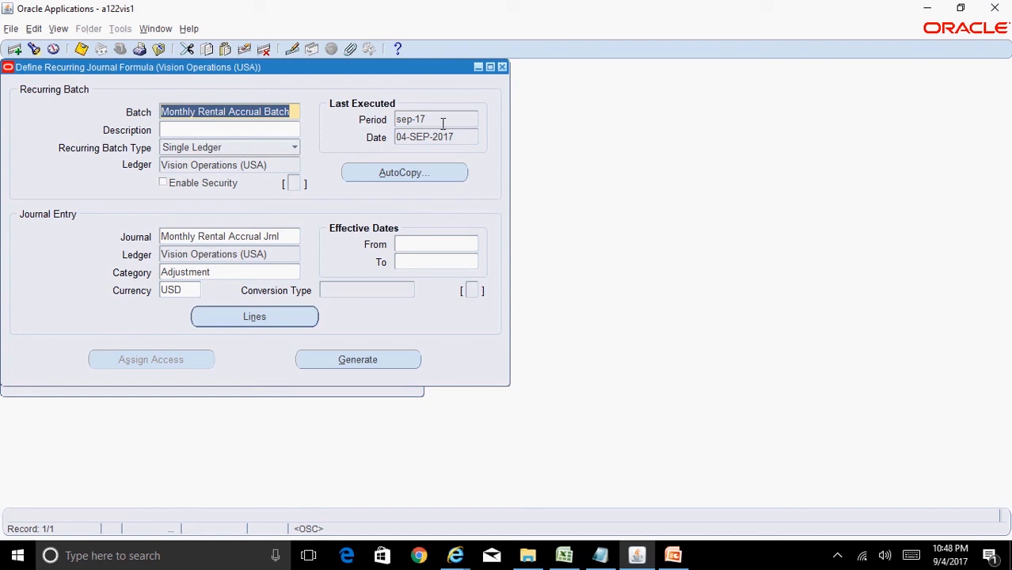
Prepare generation of the Monthly Rental Accrual Batch for period oct-17 and cancel it before submitting.
{"action": "left_click", "coordinate": [419, 368]}
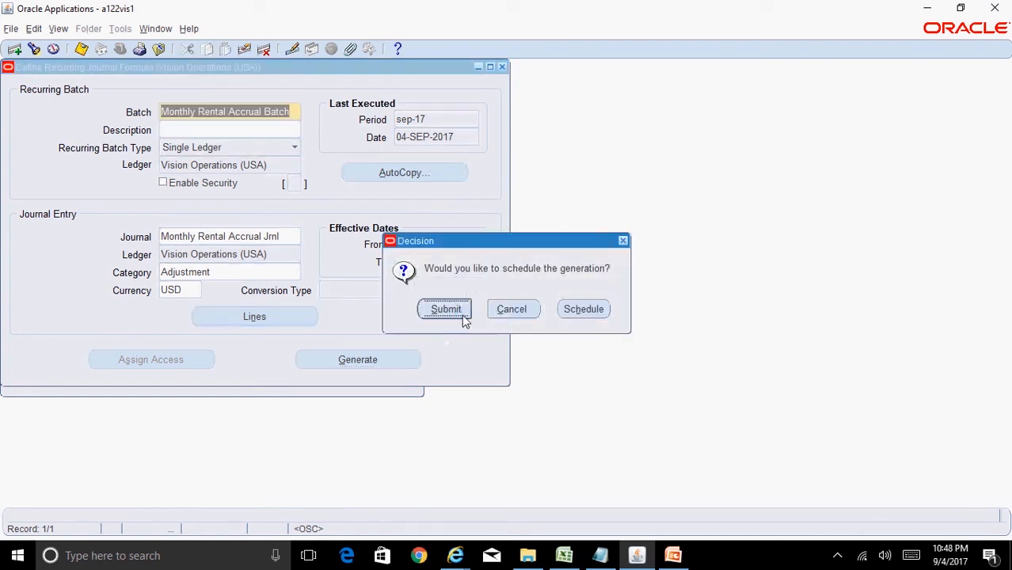
{"action": "left_click", "coordinate": [461, 309]}
{"action": "left_click", "coordinate": [577, 167]}
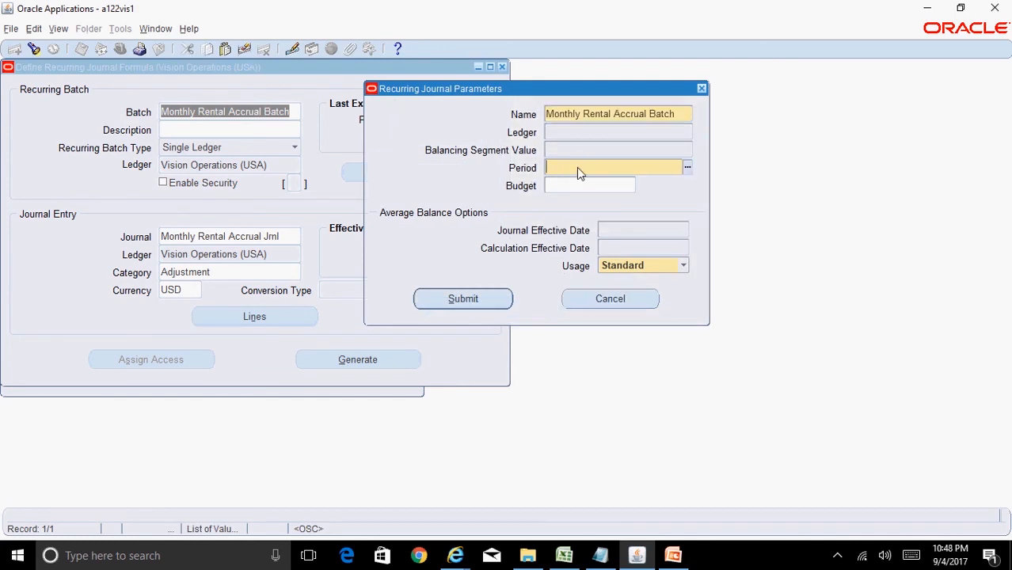
{"action": "type", "text": "oct-17"}
{"action": "key", "text": "Tab"}
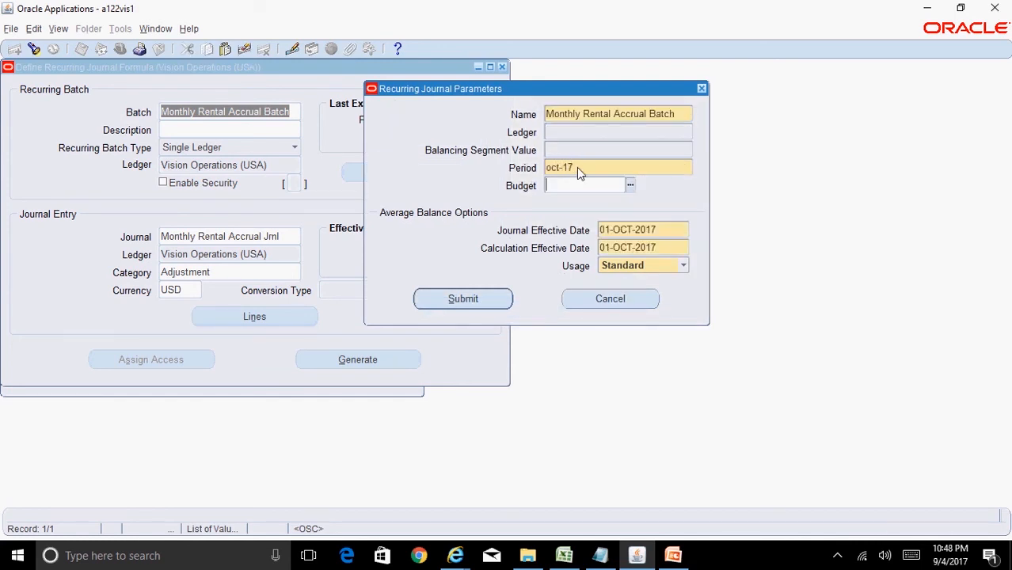
{"action": "left_click", "coordinate": [599, 305]}
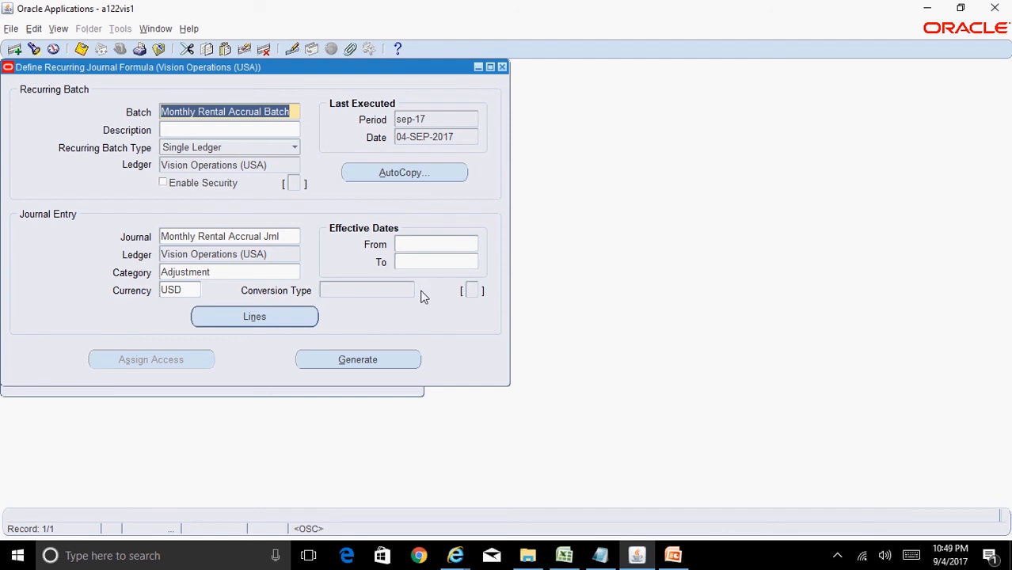
Open the journal entry lines of Monthly Rental Accrual Jrnl.
{"action": "left_click", "coordinate": [295, 317]}
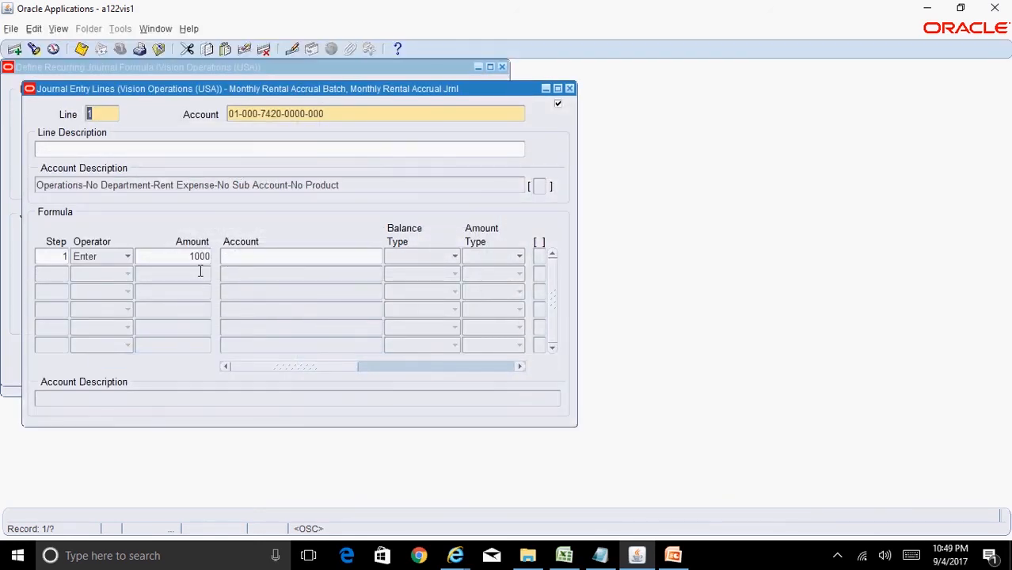